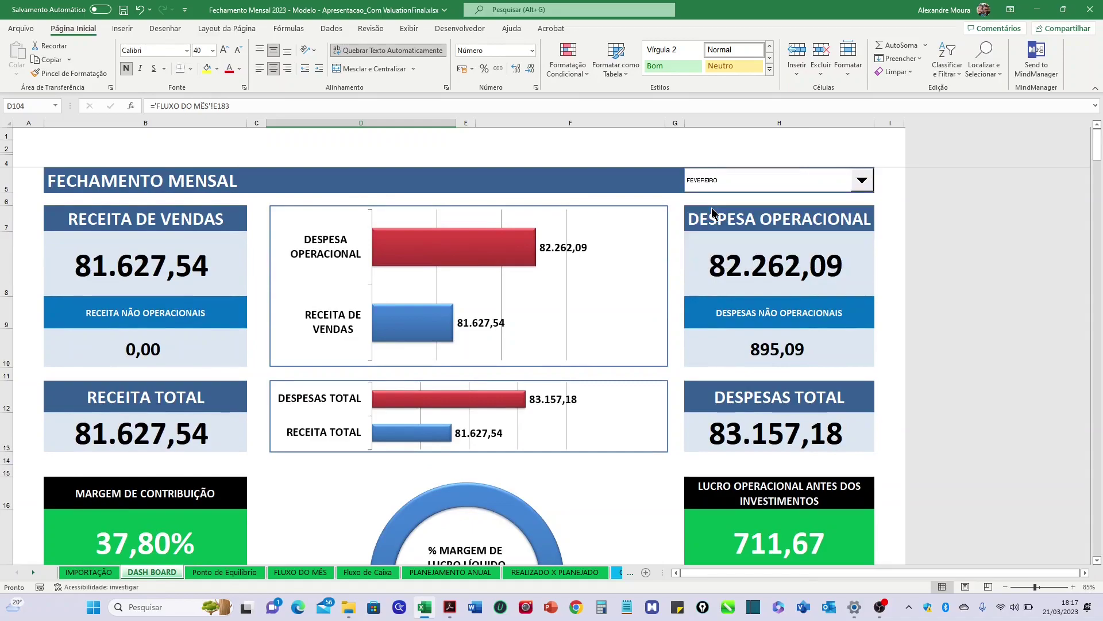
- Set the dashboard month to MARÇO and examine its revenue, expense, margin, profit and break-even figures
{"action": "scroll", "coordinate": [206, 248], "scroll_direction": "down", "scroll_amount": 1}
{"action": "scroll", "coordinate": [204, 244], "scroll_direction": "down", "scroll_amount": 2}
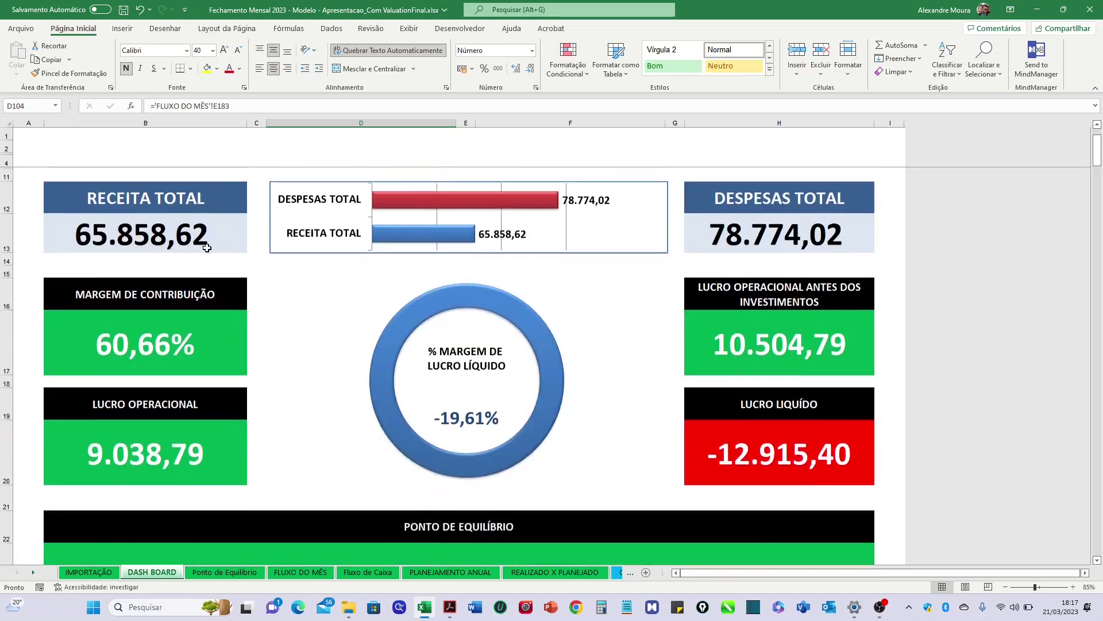
{"action": "scroll", "coordinate": [628, 354], "scroll_direction": "up", "scroll_amount": 2}
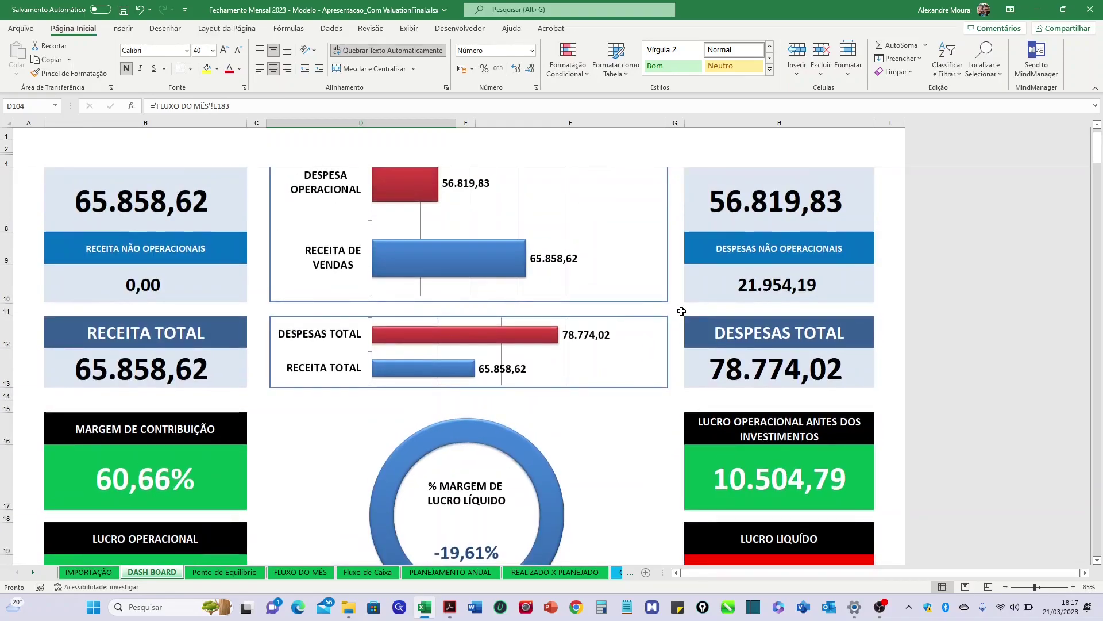
{"action": "scroll", "coordinate": [759, 321], "scroll_direction": "down", "scroll_amount": 2}
{"action": "scroll", "coordinate": [754, 345], "scroll_direction": "up", "scroll_amount": 2}
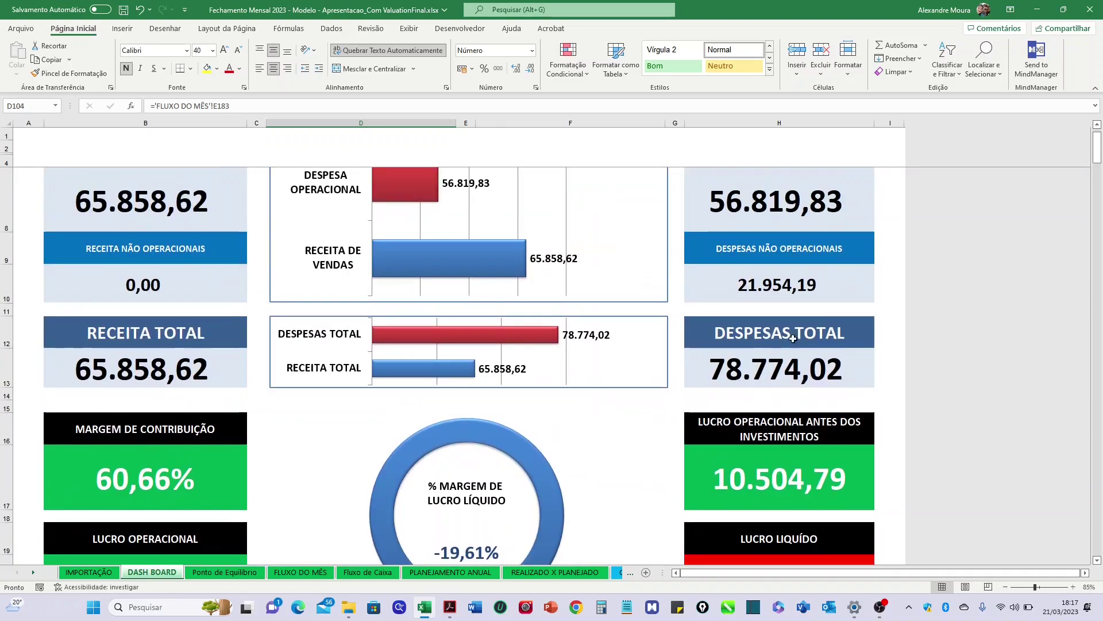
{"action": "scroll", "coordinate": [807, 329], "scroll_direction": "up", "scroll_amount": 1}
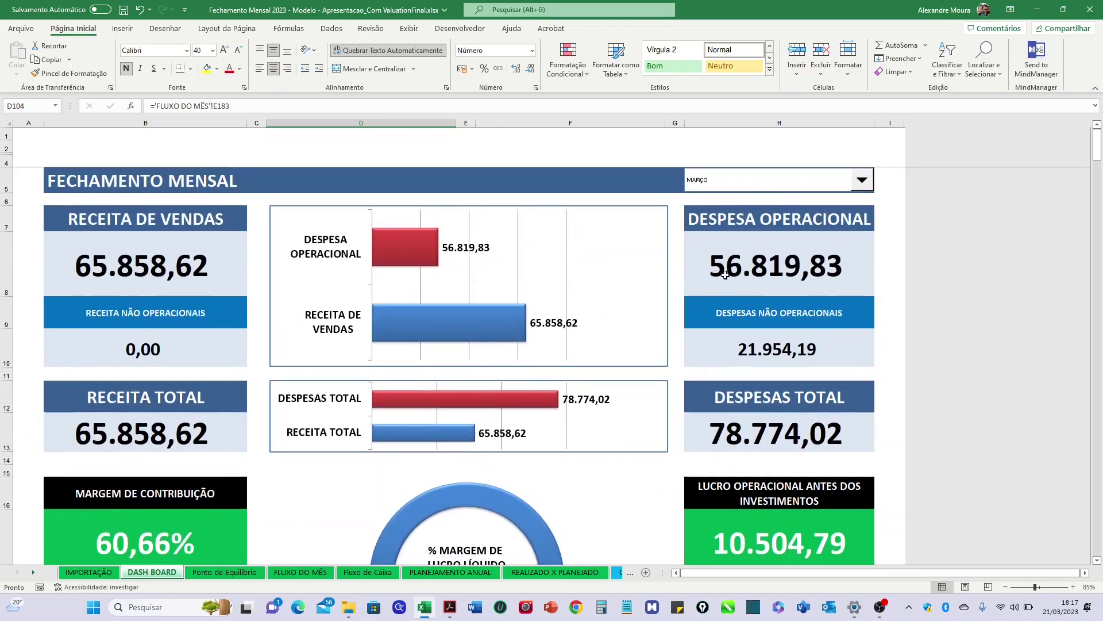
{"action": "scroll", "coordinate": [725, 275], "scroll_direction": "down", "scroll_amount": 3}
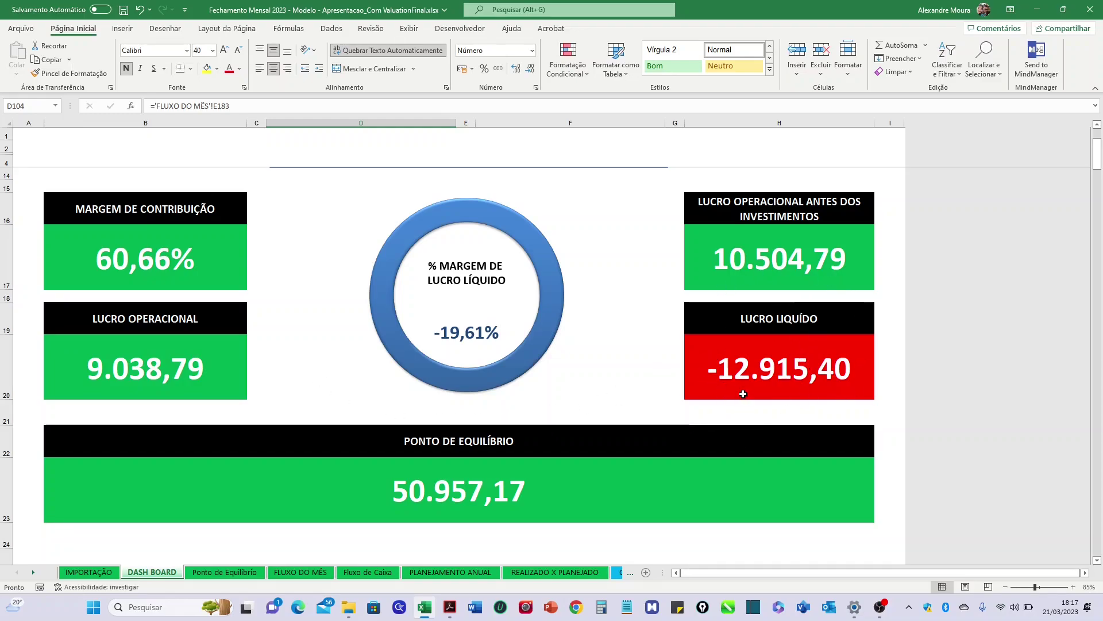
- Set the dashboard month to ABRIL and review its revenue, expense and profit indicators
{"action": "scroll", "coordinate": [740, 392], "scroll_direction": "up", "scroll_amount": 3}
{"action": "left_click", "coordinate": [739, 182]}
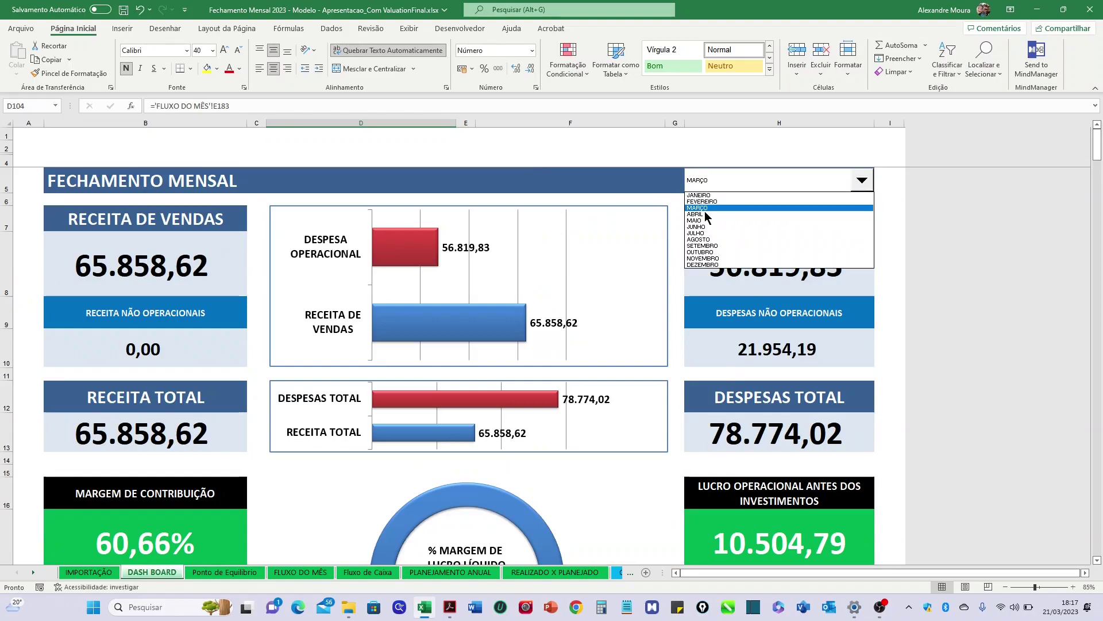
{"action": "left_click", "coordinate": [704, 211]}
{"action": "scroll", "coordinate": [197, 234], "scroll_direction": "down", "scroll_amount": 2}
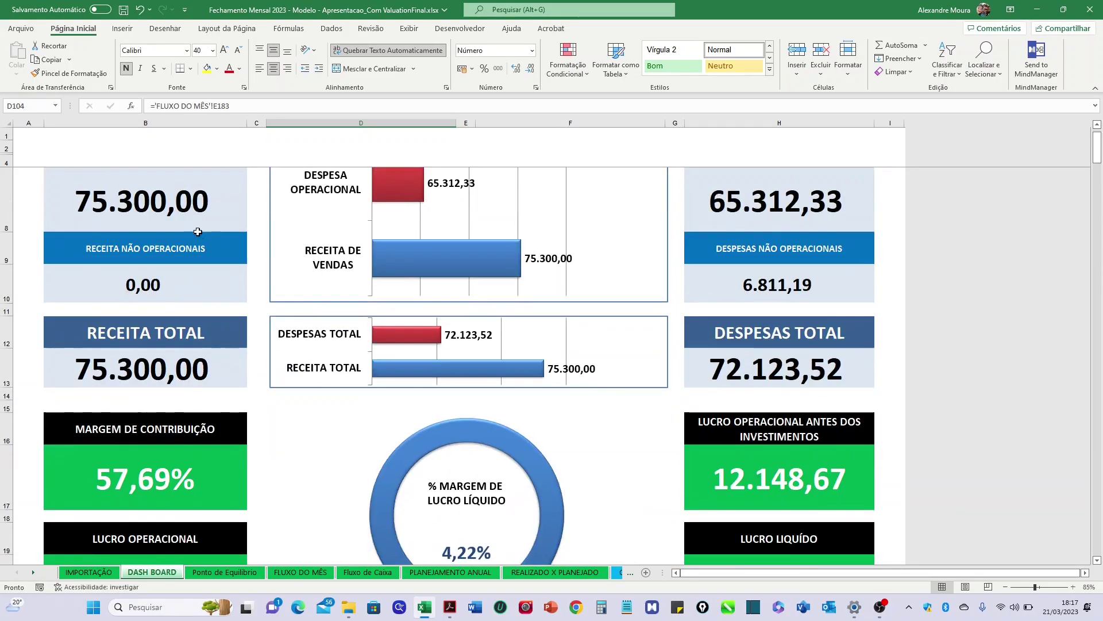
{"action": "scroll", "coordinate": [195, 222], "scroll_direction": "up", "scroll_amount": 1}
{"action": "scroll", "coordinate": [809, 374], "scroll_direction": "down", "scroll_amount": 1}
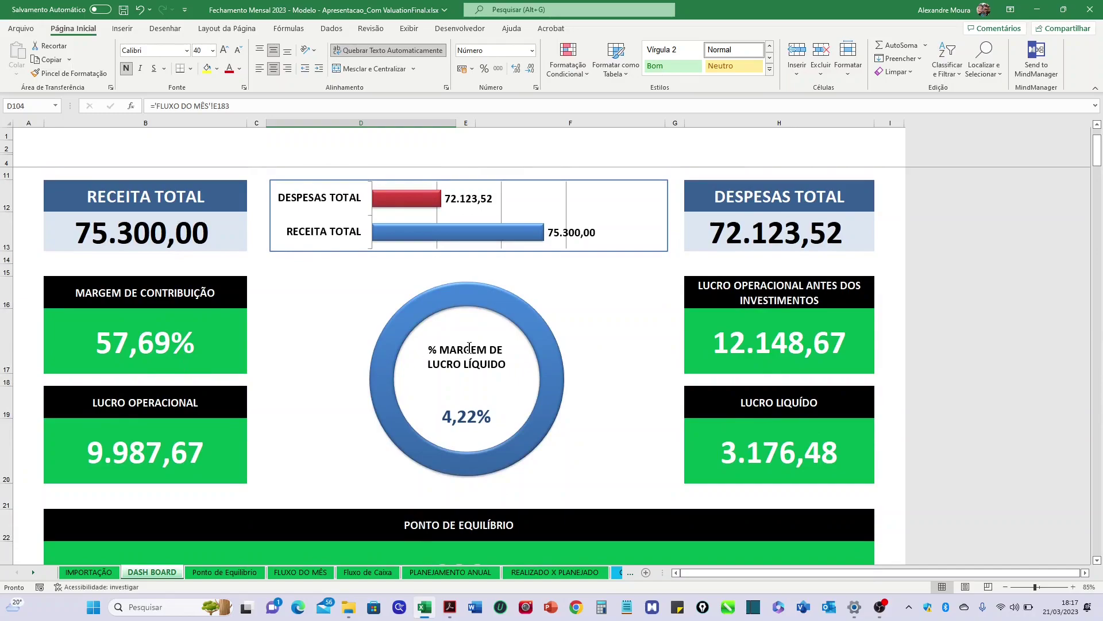
{"action": "scroll", "coordinate": [686, 334], "scroll_direction": "up", "scroll_amount": 1}
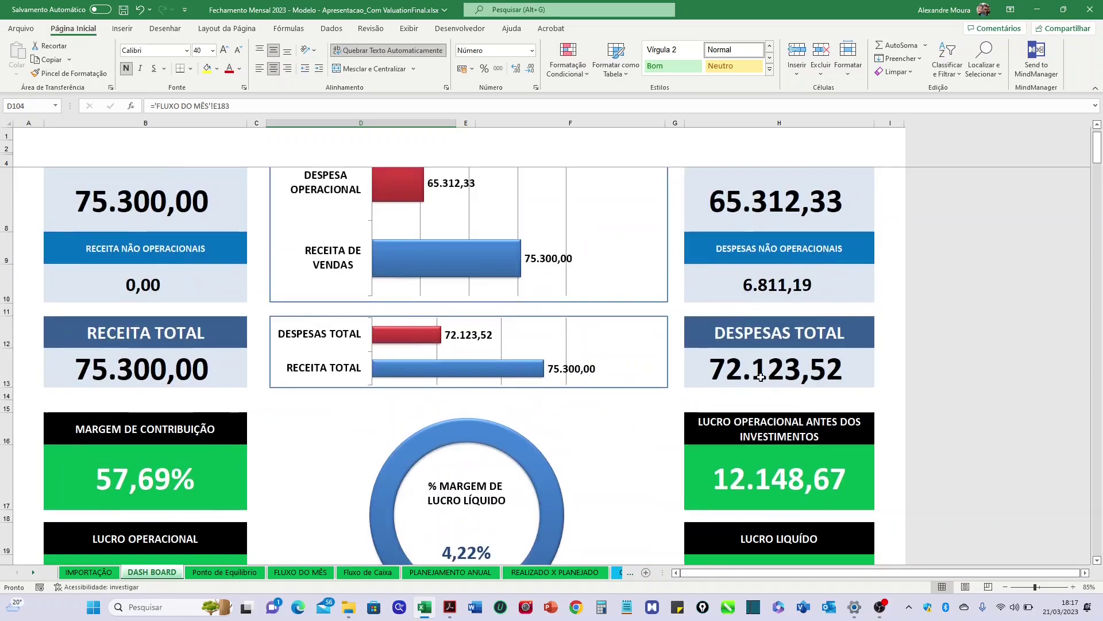
- Examine the ABRIL breakdown of total expense, variable costs, fixed expenses and investments on the dashboard
{"action": "scroll", "coordinate": [603, 334], "scroll_direction": "down", "scroll_amount": 6}
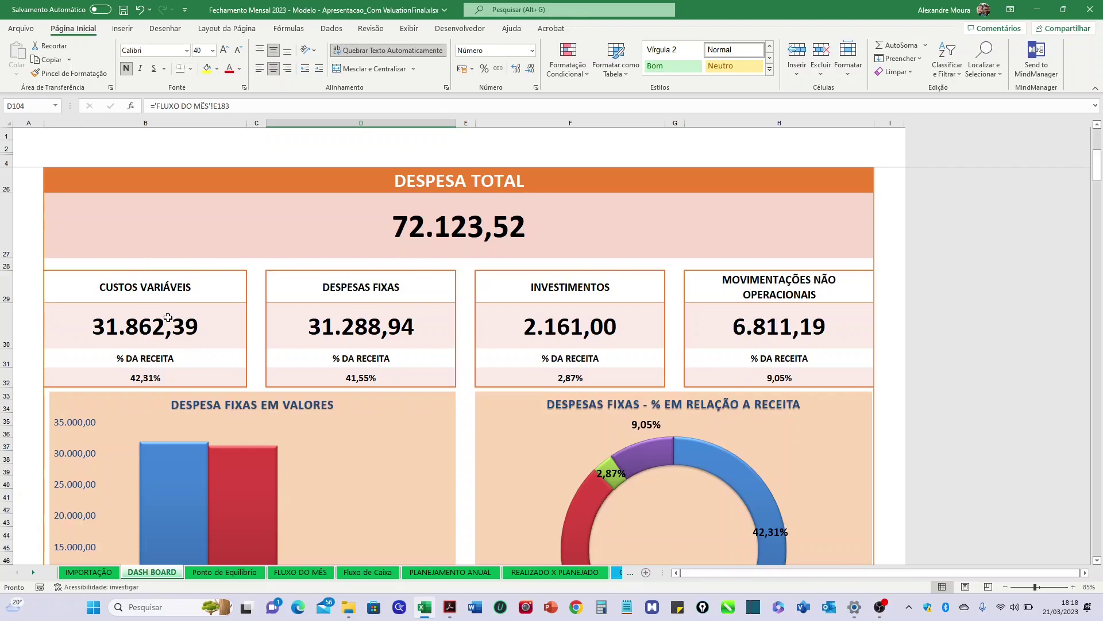
{"action": "scroll", "coordinate": [264, 317], "scroll_direction": "down", "scroll_amount": 9}
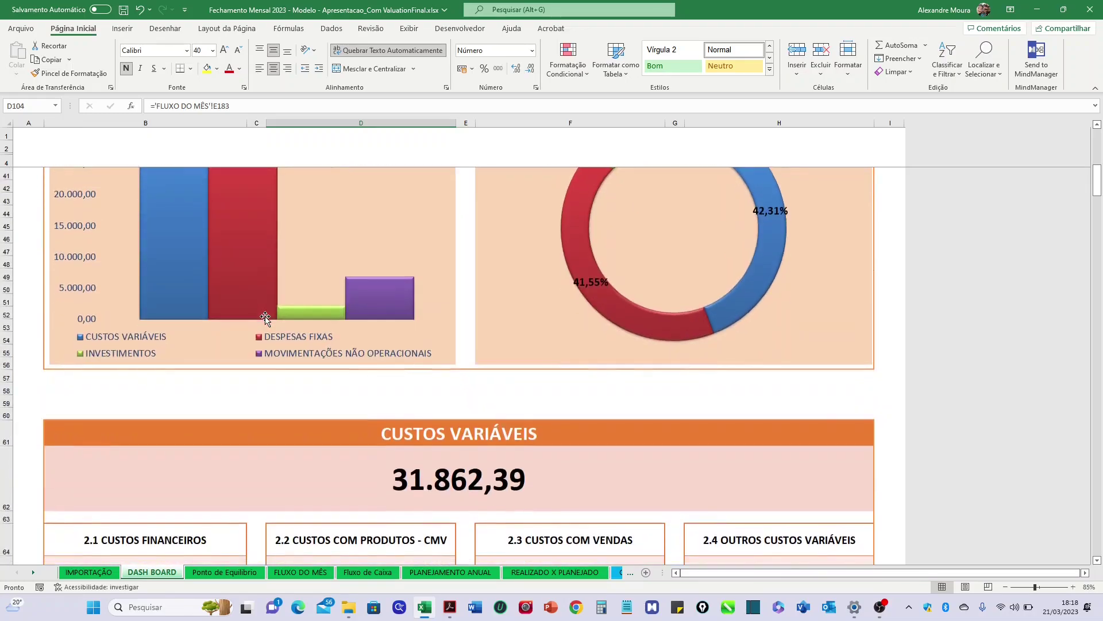
{"action": "scroll", "coordinate": [265, 318], "scroll_direction": "down", "scroll_amount": 2}
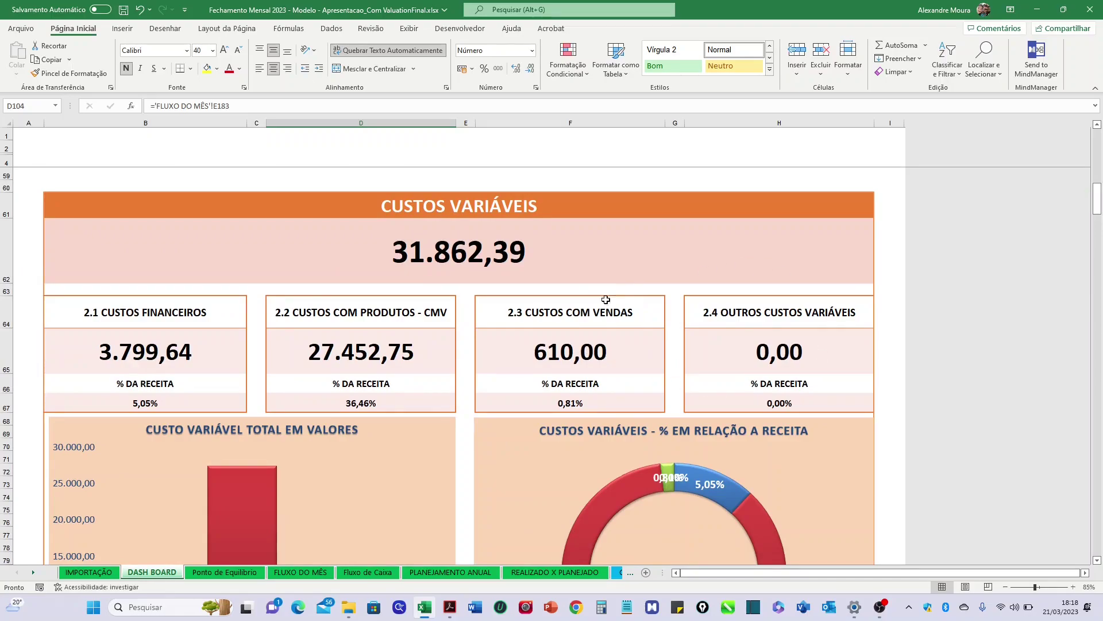
{"action": "scroll", "coordinate": [455, 373], "scroll_direction": "down", "scroll_amount": 7}
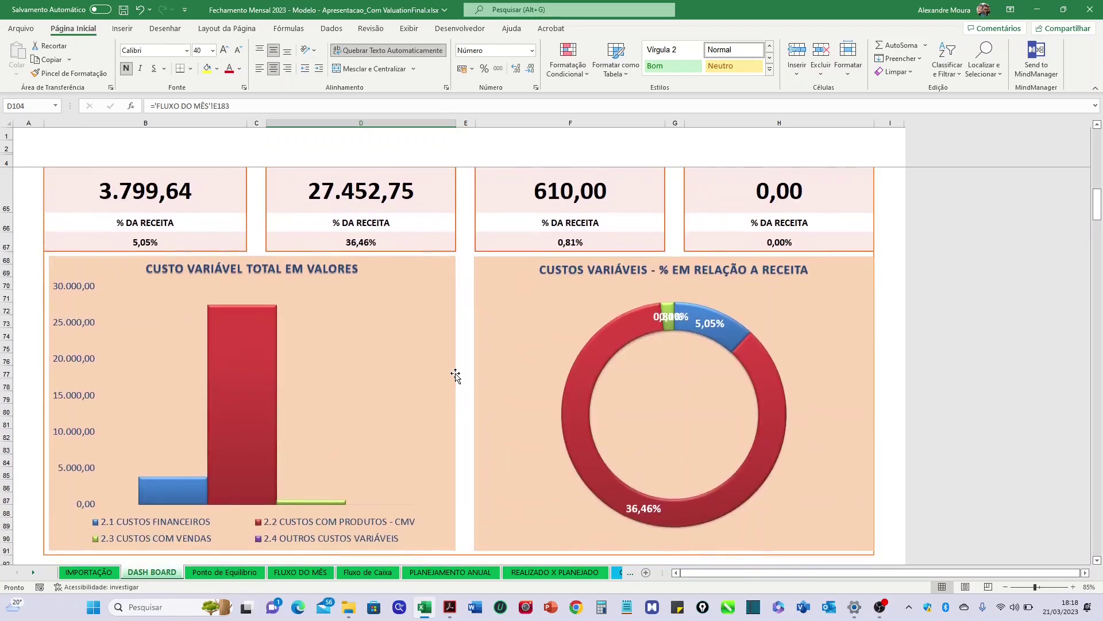
{"action": "scroll", "coordinate": [454, 376], "scroll_direction": "down", "scroll_amount": 3}
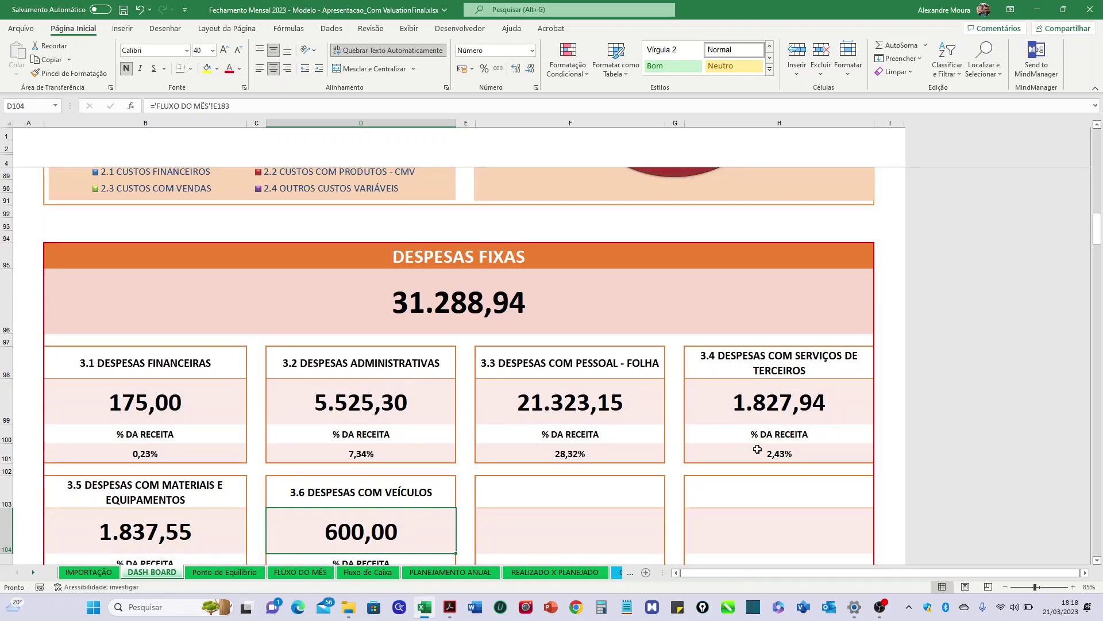
{"action": "scroll", "coordinate": [381, 398], "scroll_direction": "down", "scroll_amount": 12}
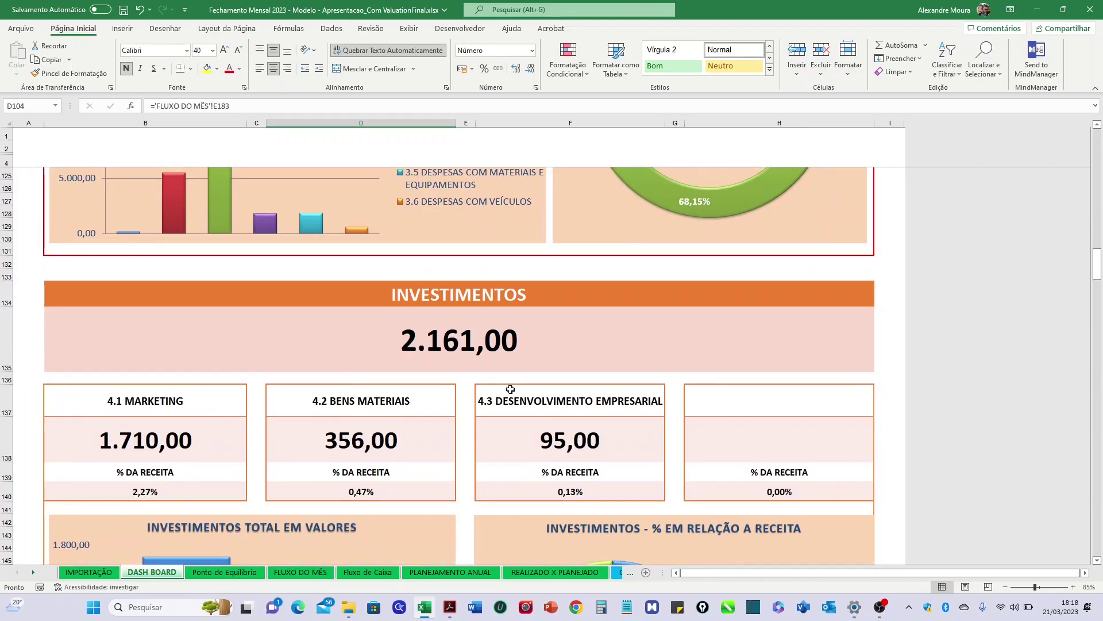
{"action": "scroll", "coordinate": [431, 364], "scroll_direction": "up", "scroll_amount": 14}
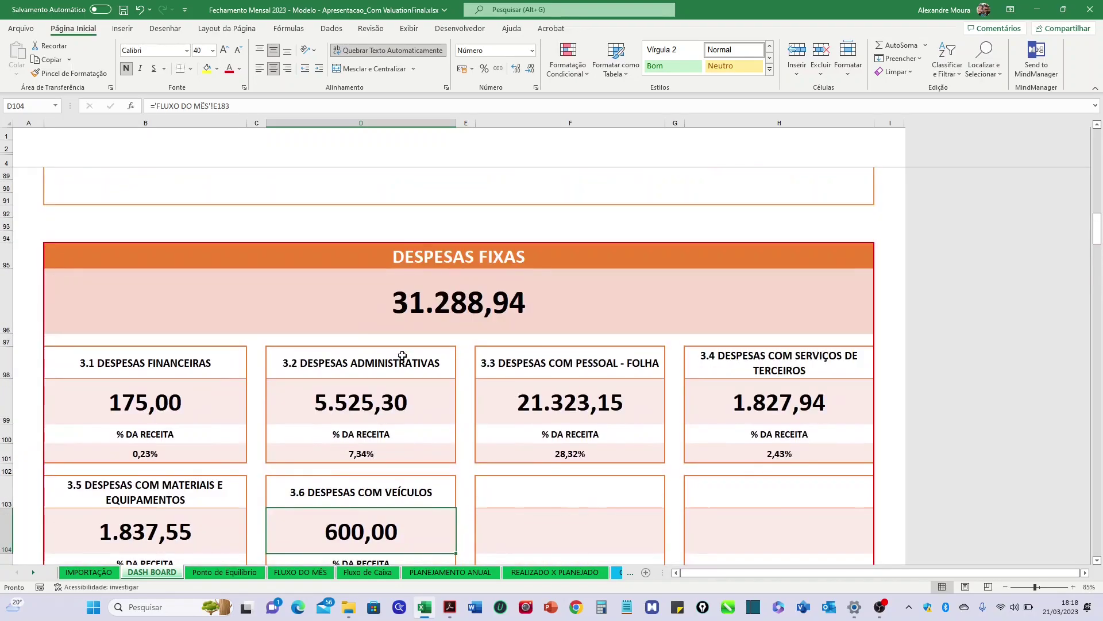
{"action": "scroll", "coordinate": [402, 355], "scroll_direction": "down", "scroll_amount": 2}
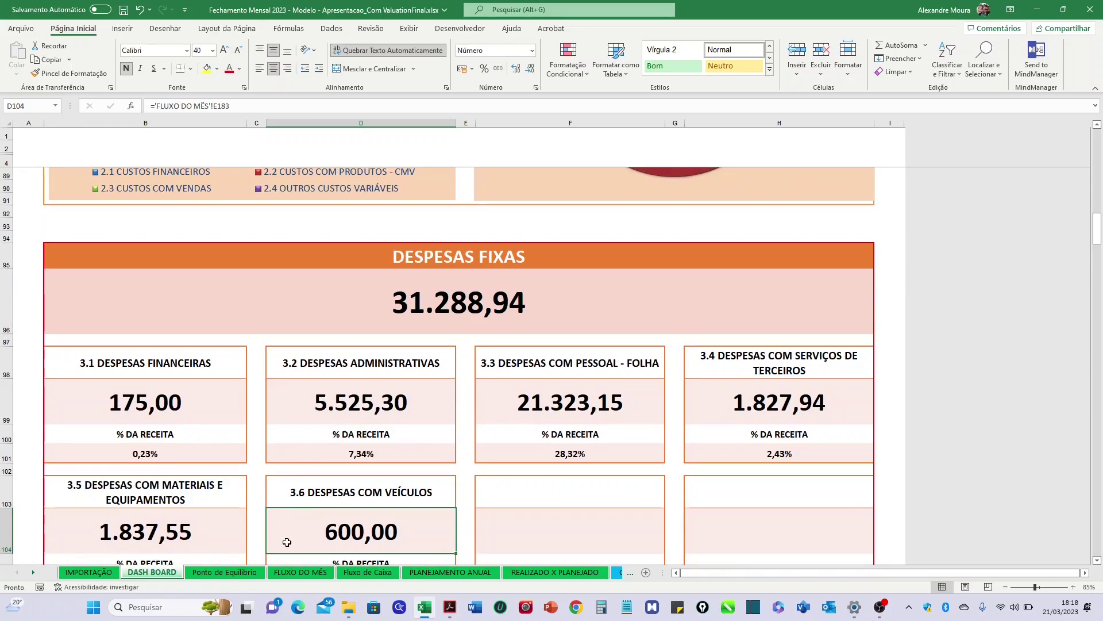
- Open the FLUXO DO MÊS sheet and inspect the Aluguel, Energia Elétrica and IPTU entries under 3.2 Despesas Administrativas
{"action": "left_click", "coordinate": [311, 576]}
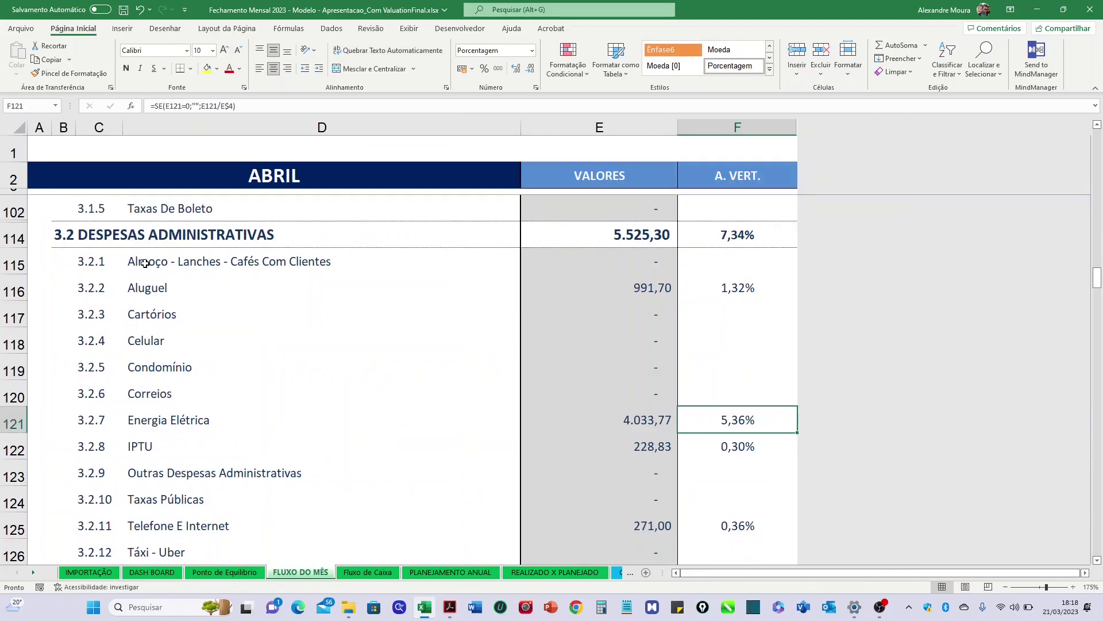
{"action": "scroll", "coordinate": [149, 236], "scroll_direction": "up", "scroll_amount": 5}
{"action": "scroll", "coordinate": [153, 379], "scroll_direction": "down", "scroll_amount": 5}
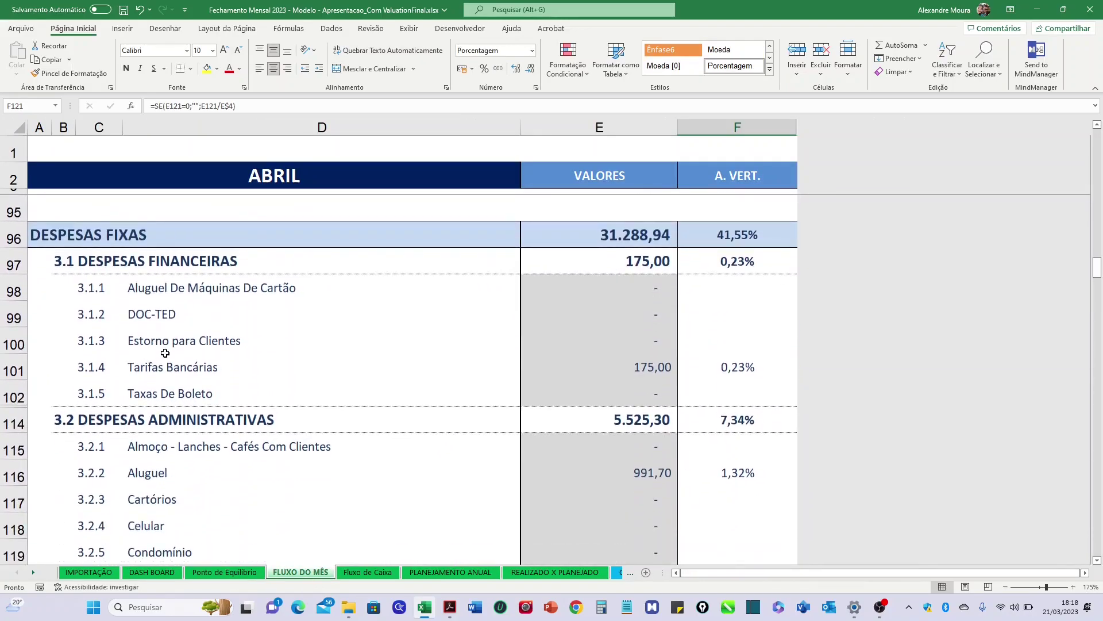
{"action": "left_click", "coordinate": [637, 269]}
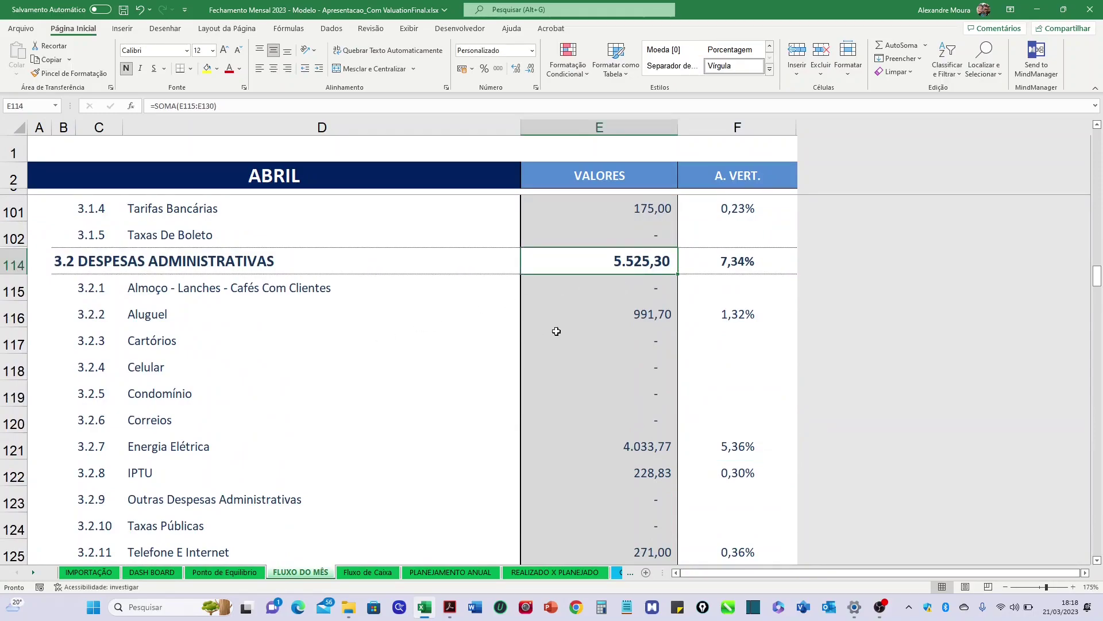
{"action": "left_click", "coordinate": [628, 322]}
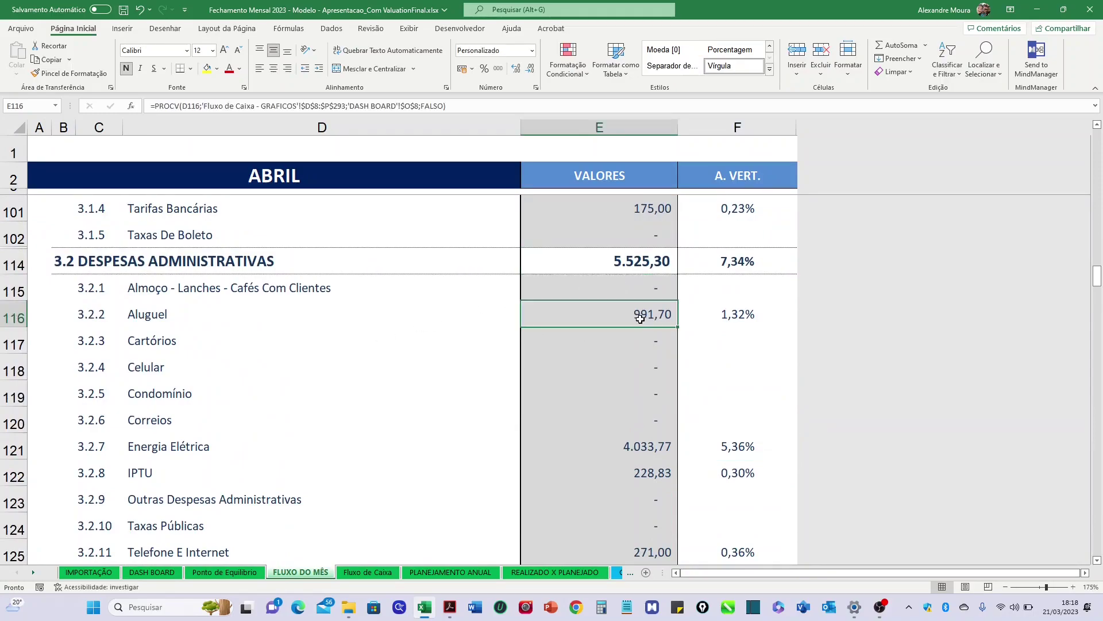
{"action": "left_click", "coordinate": [639, 444]}
{"action": "left_click", "coordinate": [181, 445]}
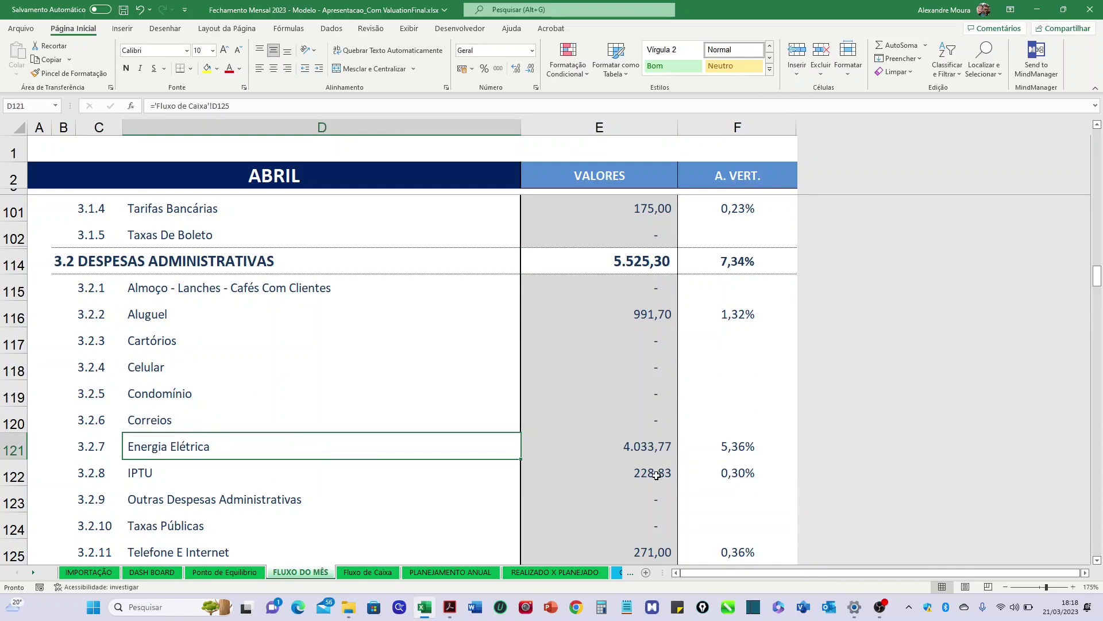
{"action": "left_click", "coordinate": [183, 469]}
{"action": "scroll", "coordinate": [552, 315], "scroll_direction": "down", "scroll_amount": 2}
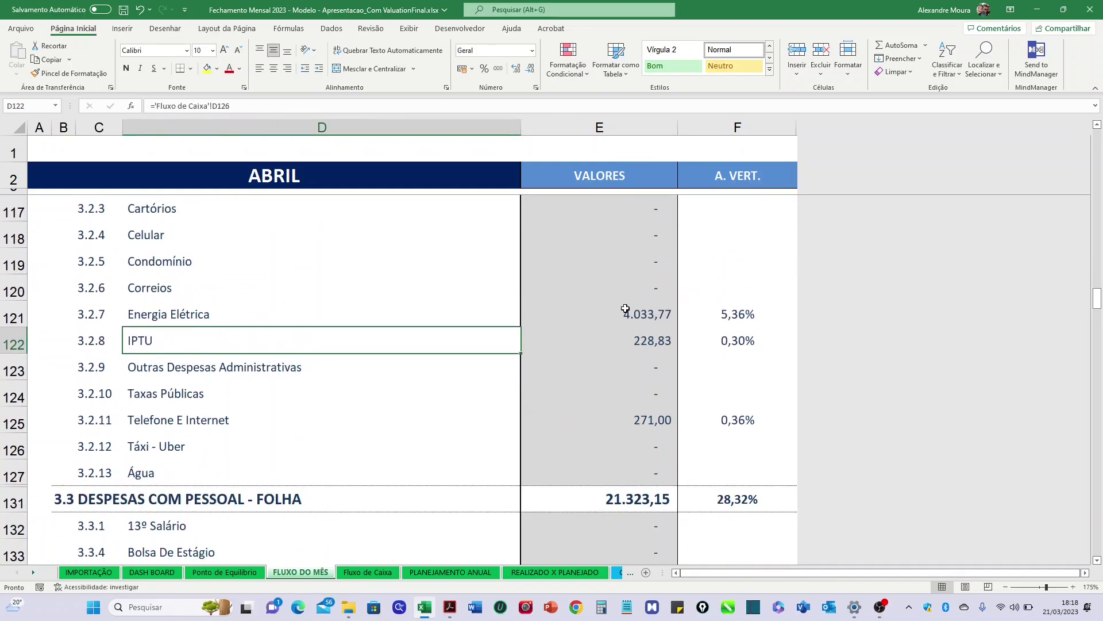
- Highlight the account description column, the A. VERT. column and the Energia Elétrica row to inspect the vertical analysis
{"action": "left_click", "coordinate": [147, 128]}
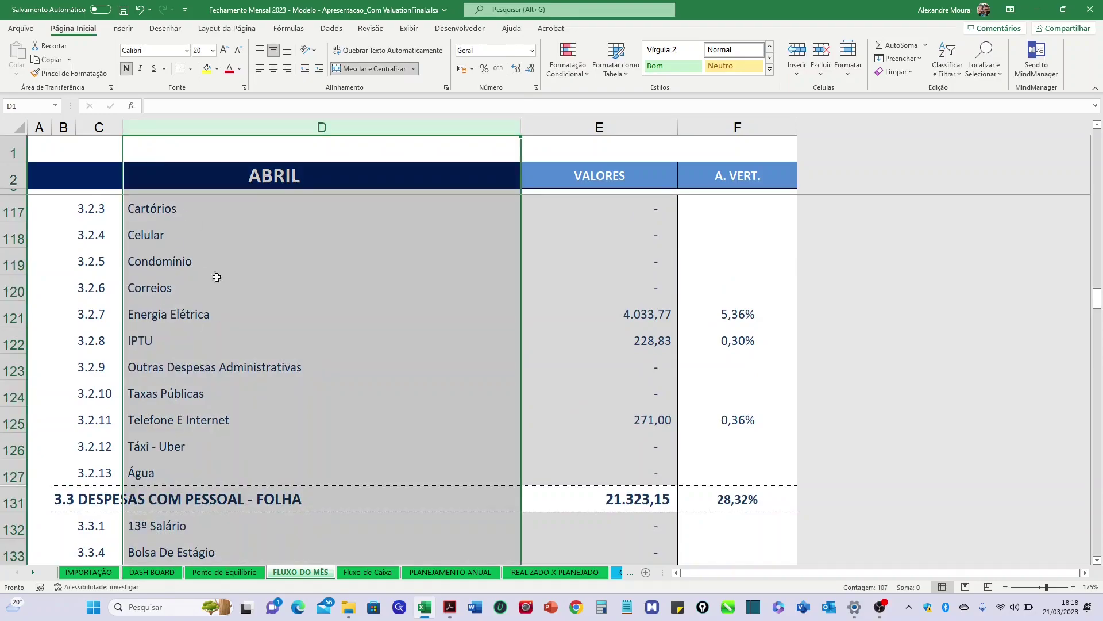
{"action": "scroll", "coordinate": [647, 289], "scroll_direction": "up", "scroll_amount": 1}
{"action": "left_click", "coordinate": [646, 334]}
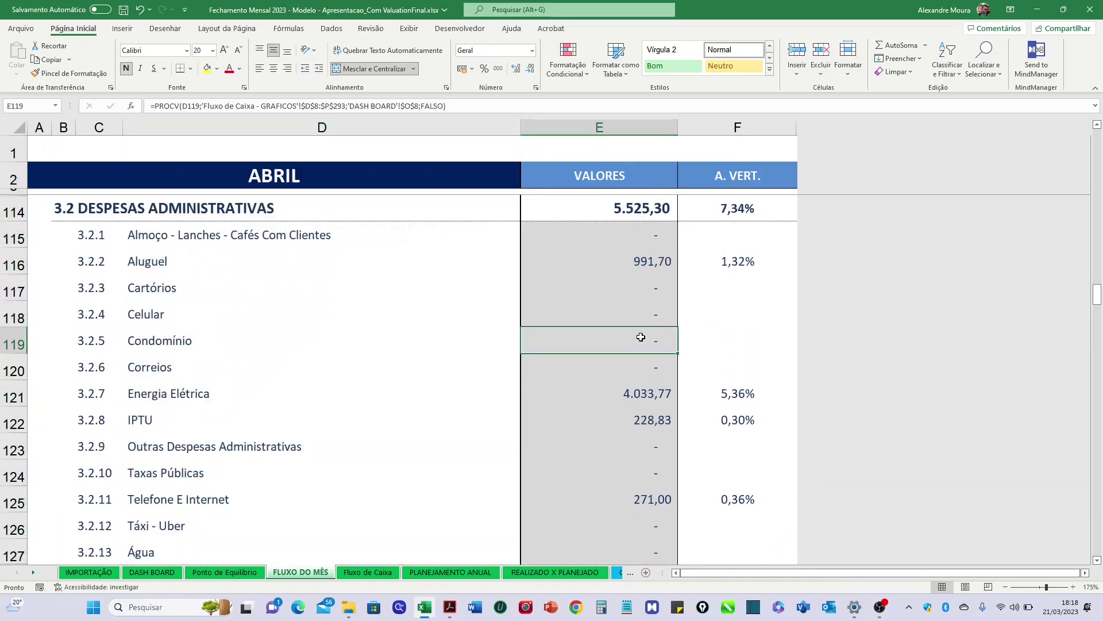
{"action": "left_click", "coordinate": [739, 127]}
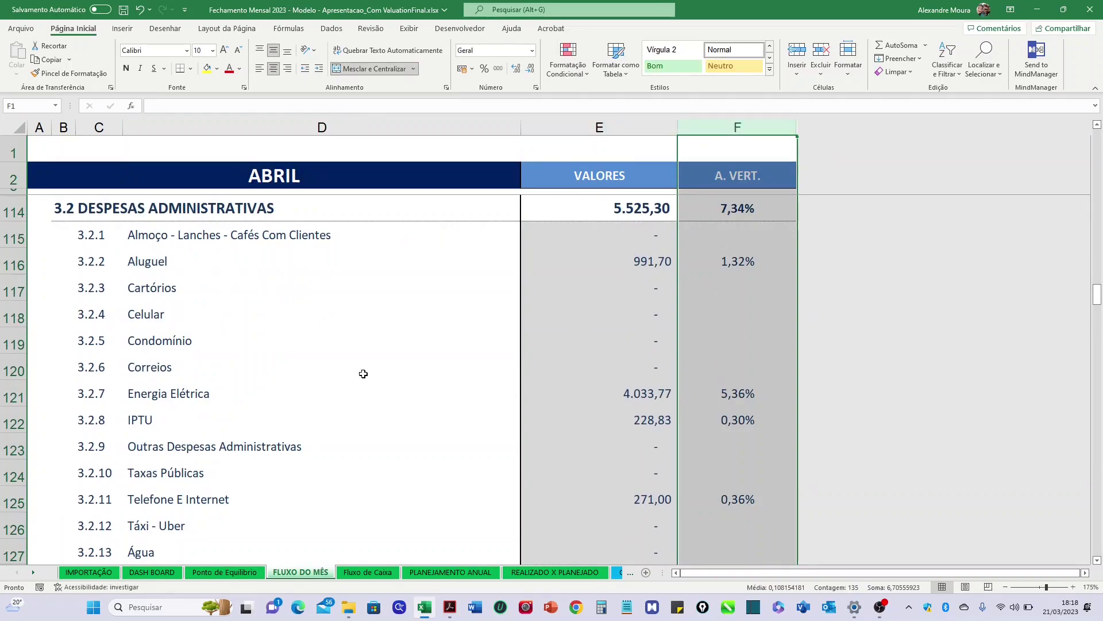
{"action": "left_click", "coordinate": [14, 396]}
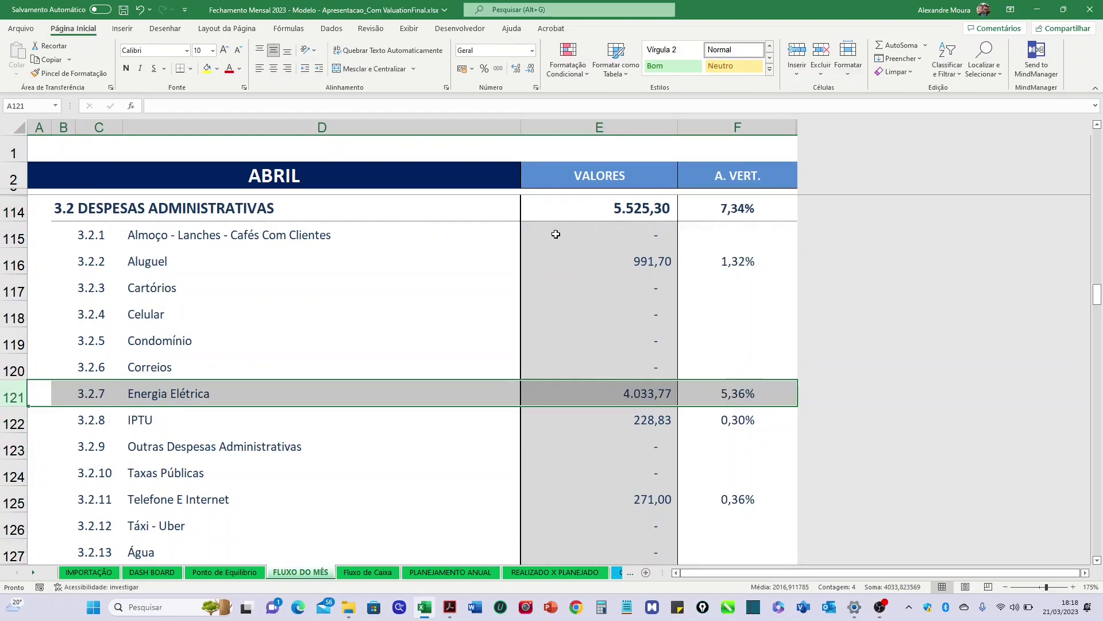
- Open the Fluxo de Caixa sheet and select the MARÇO and ABRIL columns, J through O
{"action": "left_click", "coordinate": [381, 572]}
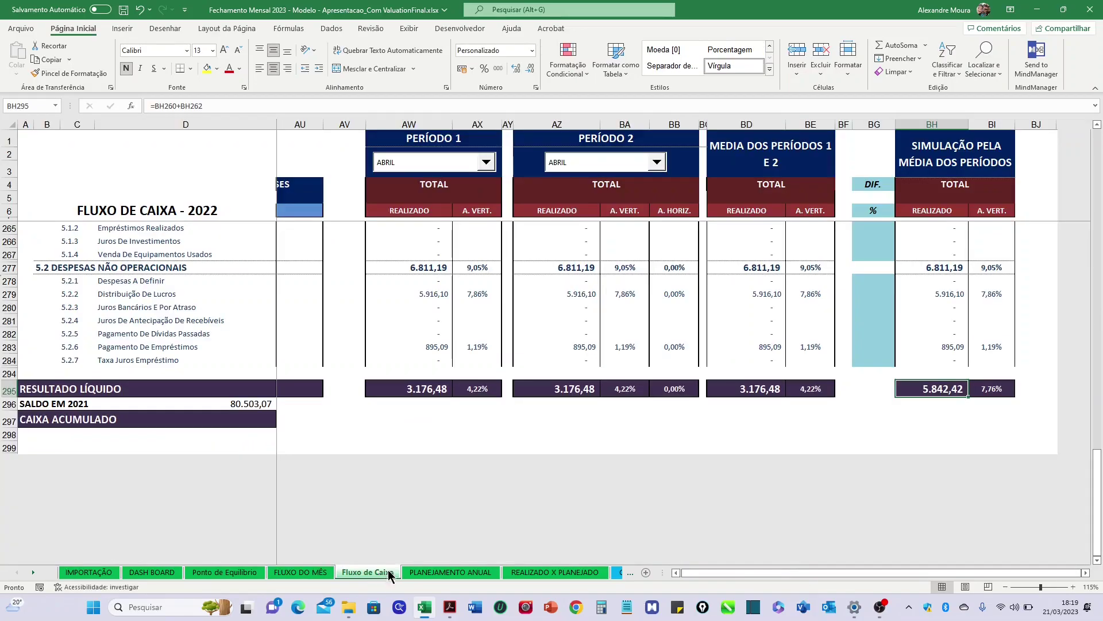
{"action": "left_click", "coordinate": [676, 573]}
{"action": "left_click", "coordinate": [678, 573]}
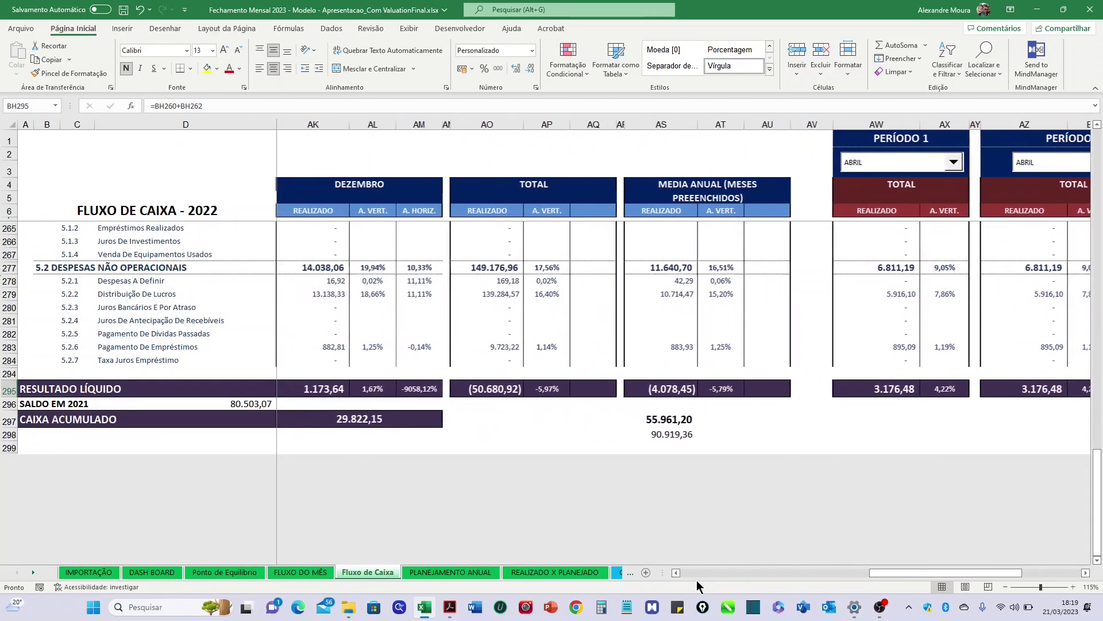
{"action": "left_click", "coordinate": [695, 574]}
{"action": "left_click", "coordinate": [696, 574]}
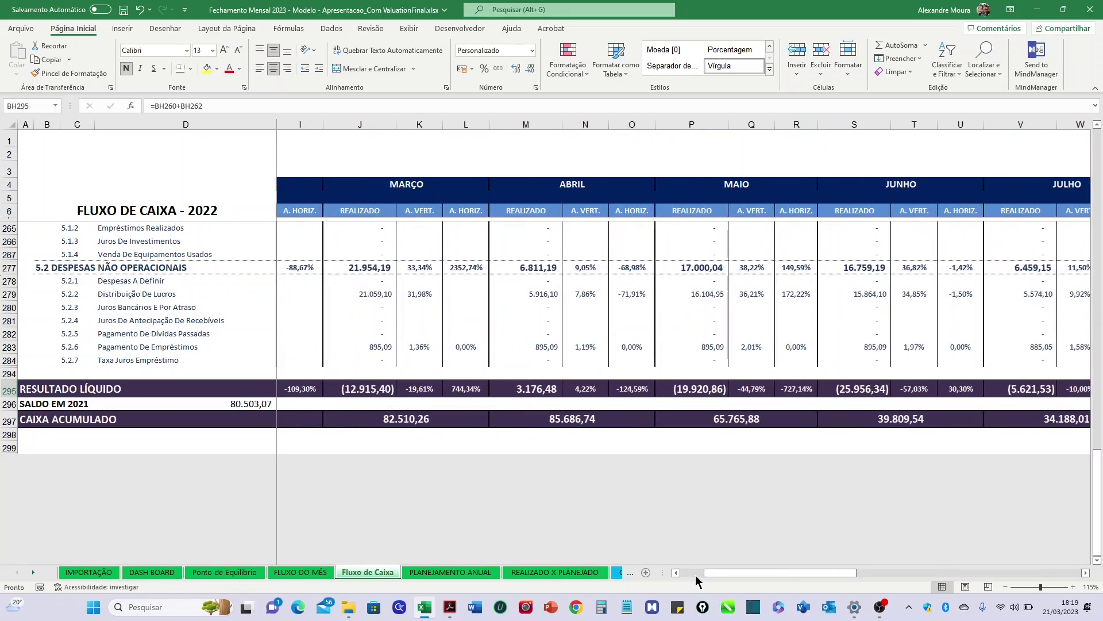
{"action": "left_click", "coordinate": [696, 575]}
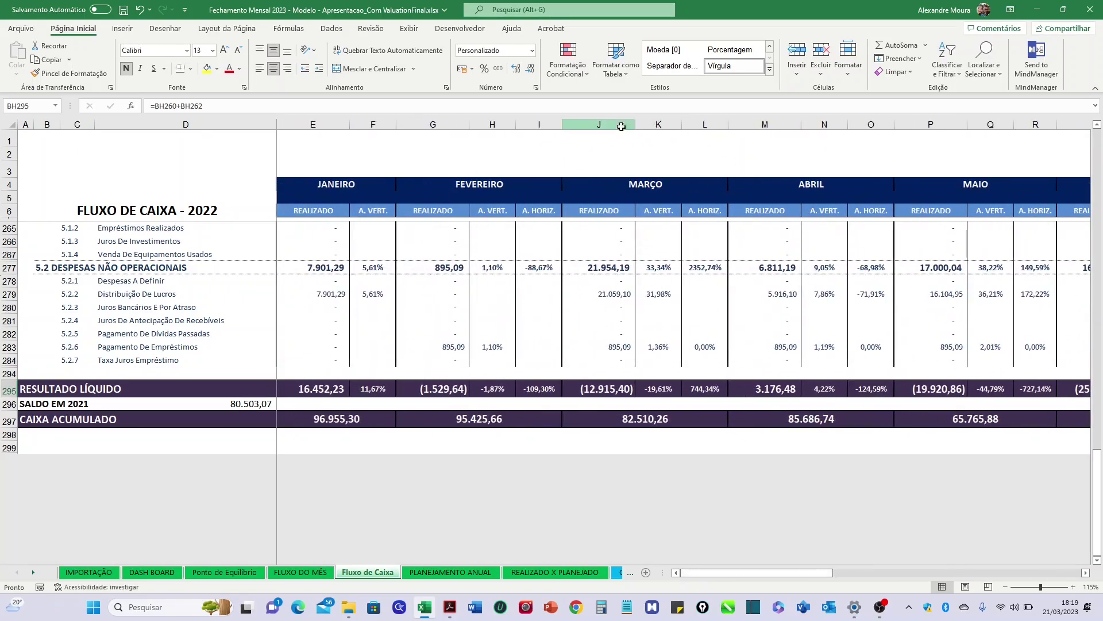
{"action": "left_click_drag", "start_coordinate": [621, 125], "coordinate": [873, 145]}
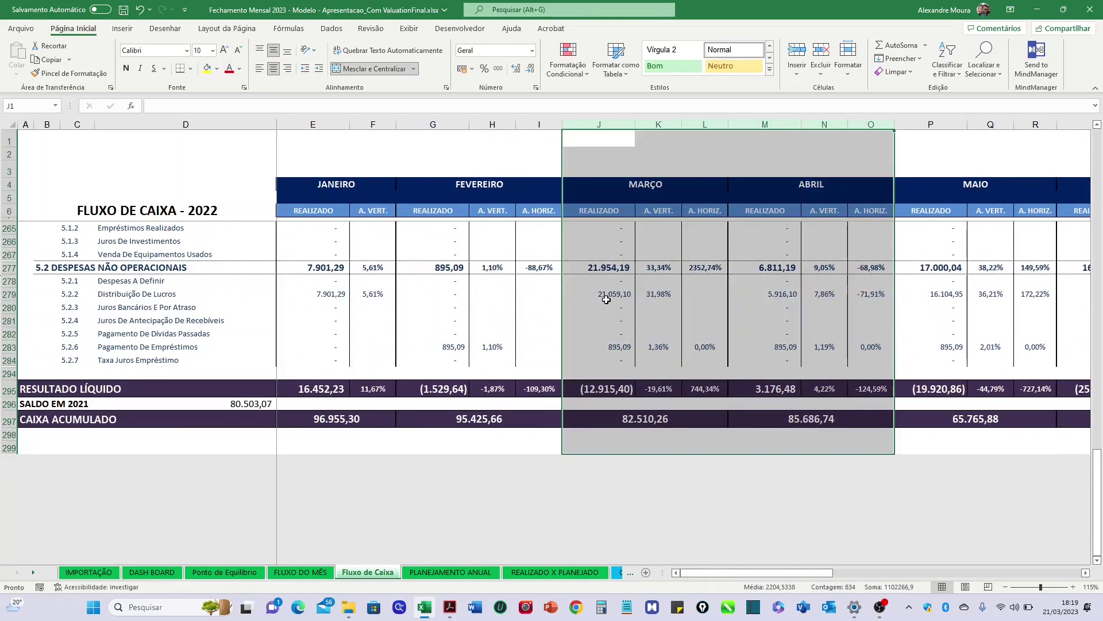
- Locate the 3.2 Despesas Administrativas items within the selected MARÇO and ABRIL columns
{"action": "scroll", "coordinate": [617, 308], "scroll_direction": "up", "scroll_amount": 12}
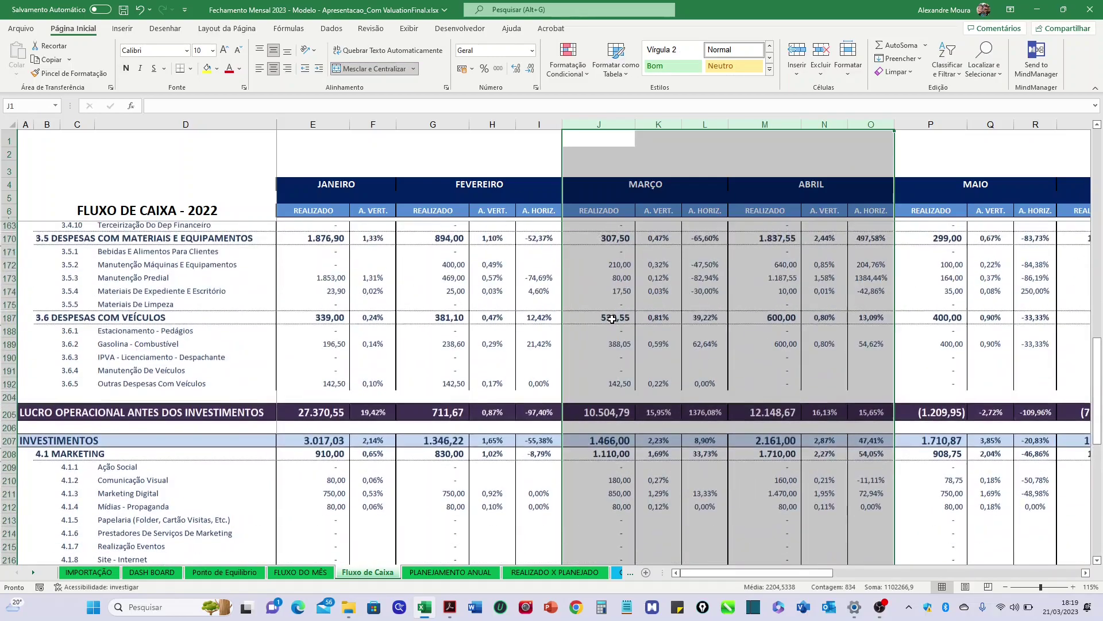
{"action": "scroll", "coordinate": [612, 319], "scroll_direction": "up", "scroll_amount": 8}
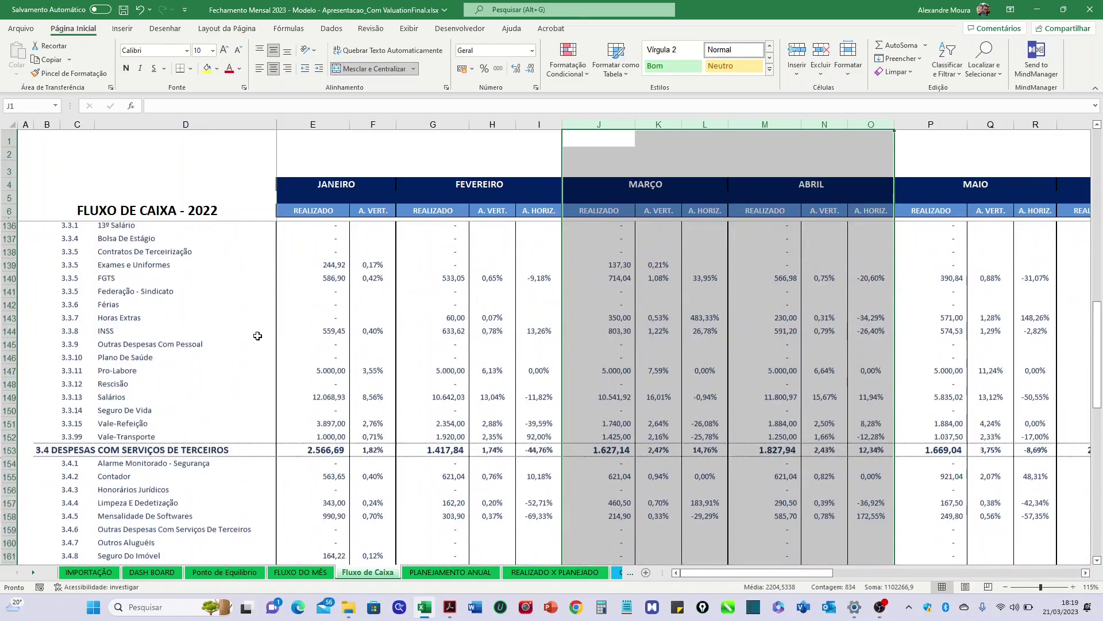
{"action": "scroll", "coordinate": [201, 348], "scroll_direction": "up", "scroll_amount": 4}
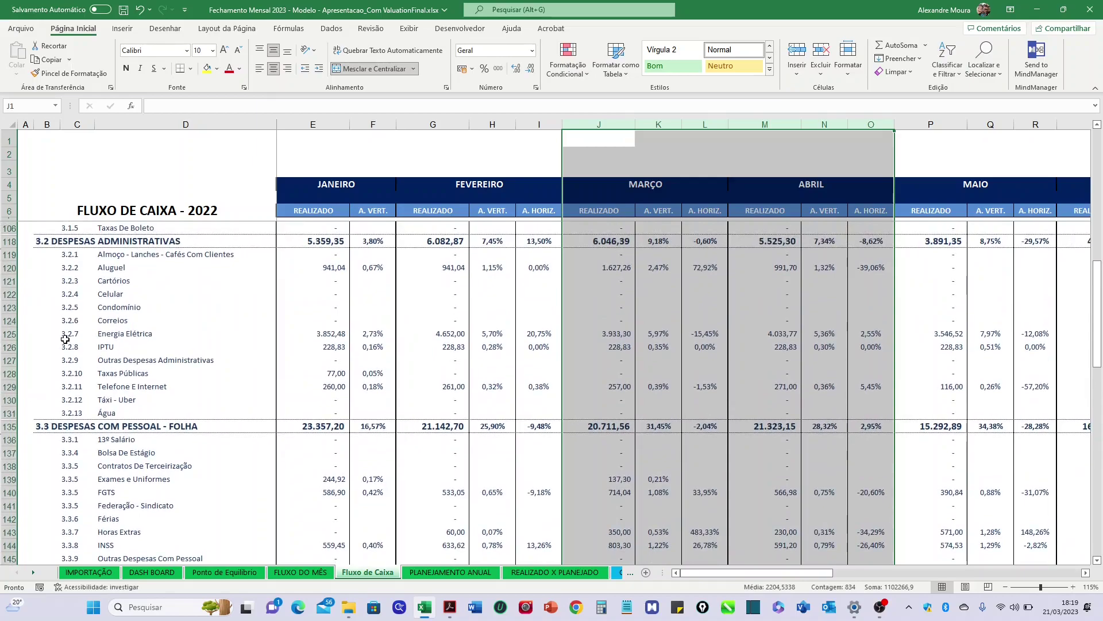
- Highlight the Energia Elétrica row and set both PERÍODO 1 and PERÍODO 2 of the period comparison to MARÇO
{"action": "left_click", "coordinate": [2, 333]}
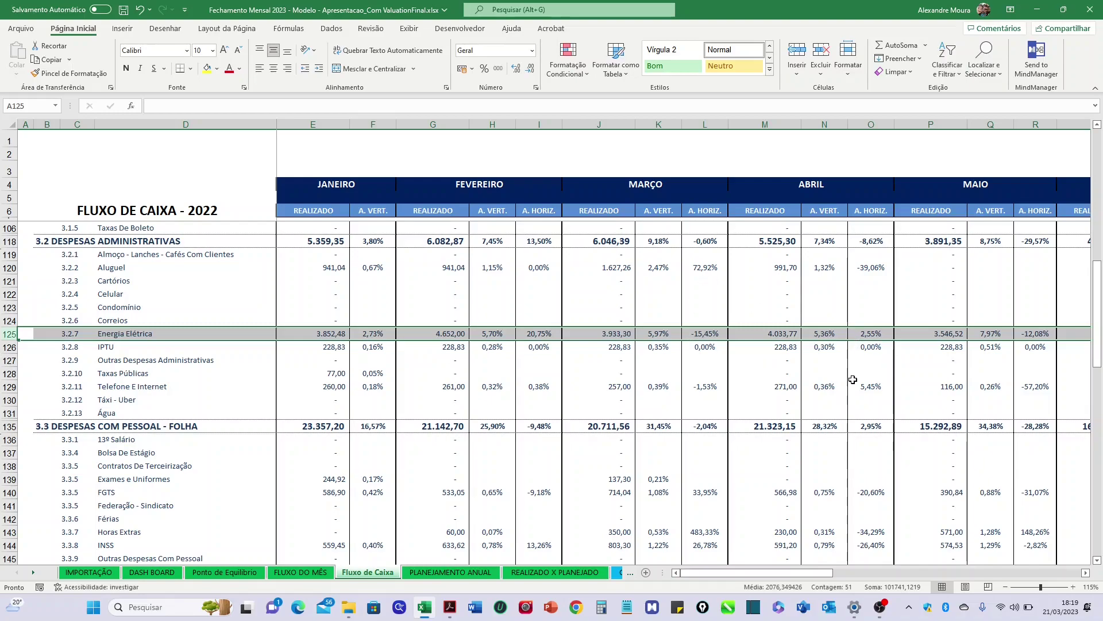
{"action": "left_click_drag", "start_coordinate": [833, 573], "coordinate": [1076, 573]}
{"action": "left_click", "coordinate": [532, 165]}
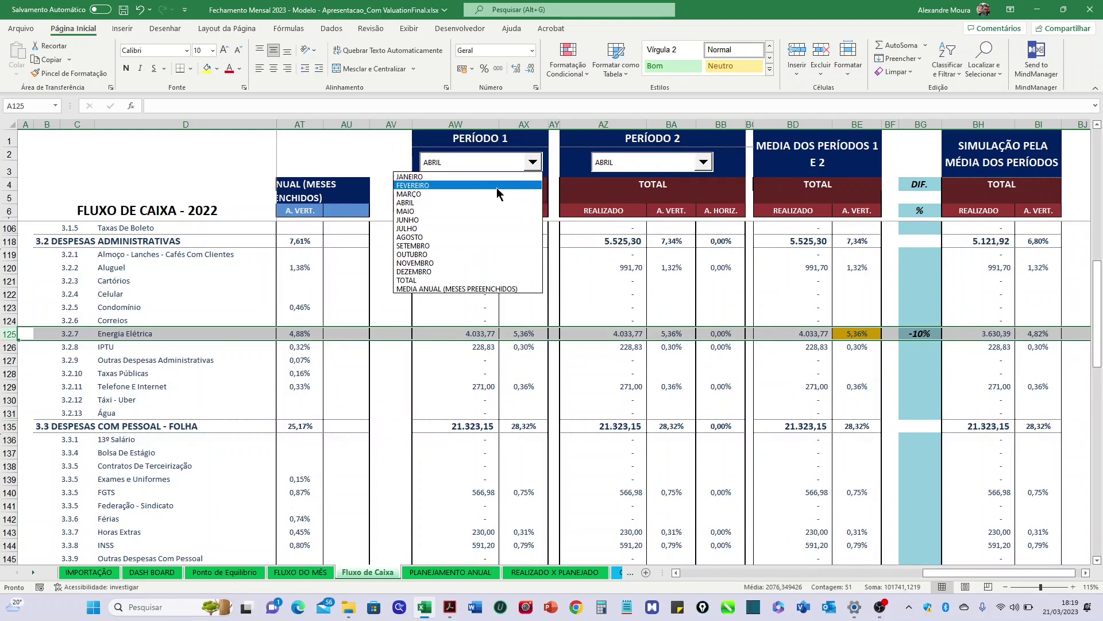
{"action": "left_click", "coordinate": [497, 189]}
{"action": "left_click", "coordinate": [703, 162]}
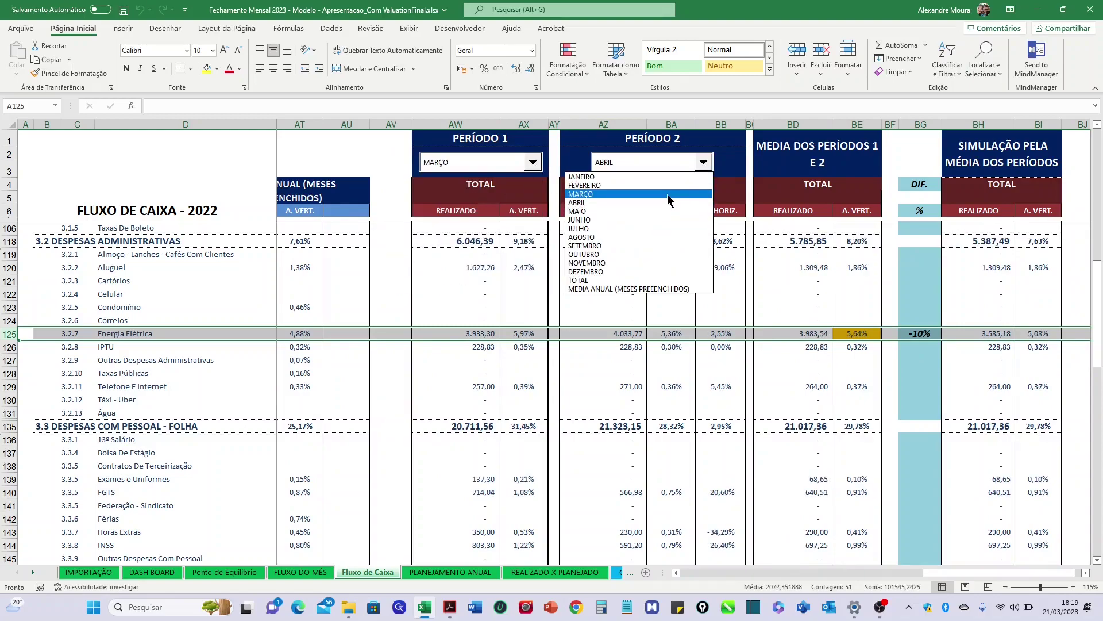
{"action": "left_click", "coordinate": [667, 194]}
- Set PERÍODO 2 and PERÍODO 1 of the comparison to ABRIL
{"action": "left_click", "coordinate": [703, 162]}
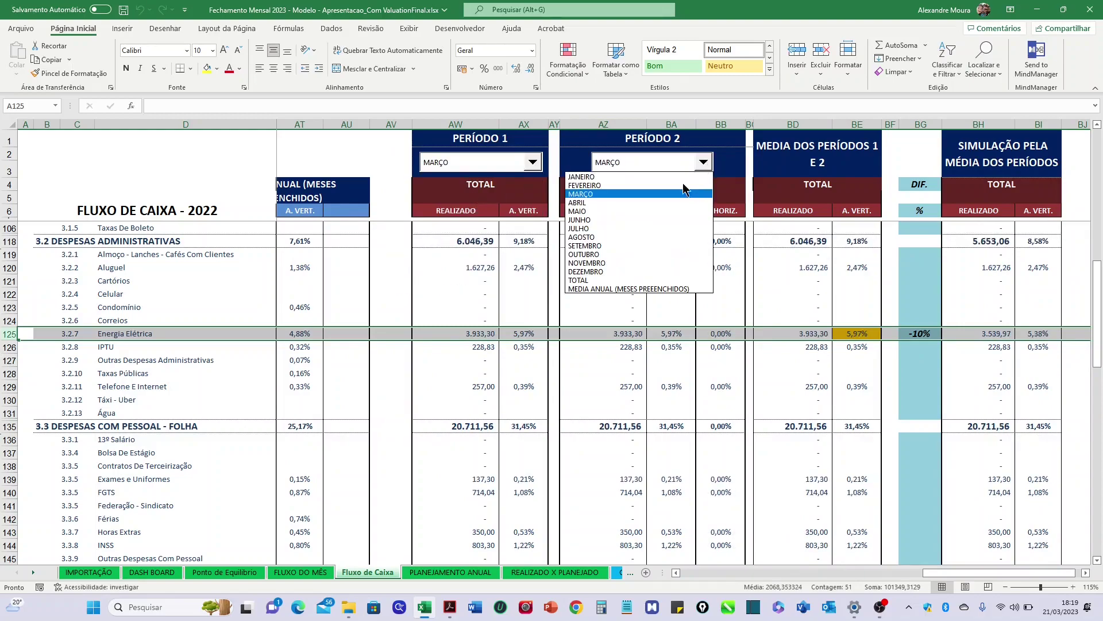
{"action": "left_click", "coordinate": [634, 201]}
{"action": "left_click", "coordinate": [532, 163]}
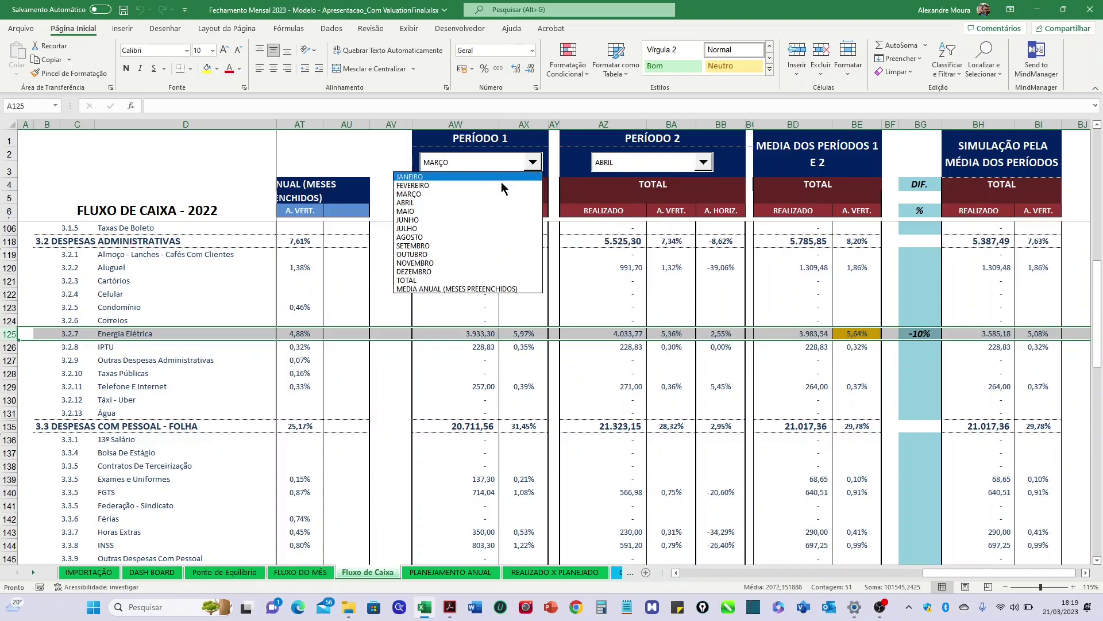
{"action": "left_click", "coordinate": [467, 201]}
- Clear the DIF. % value of Energia Elétrica and enter -10% for that row again
{"action": "left_click", "coordinate": [907, 334]}
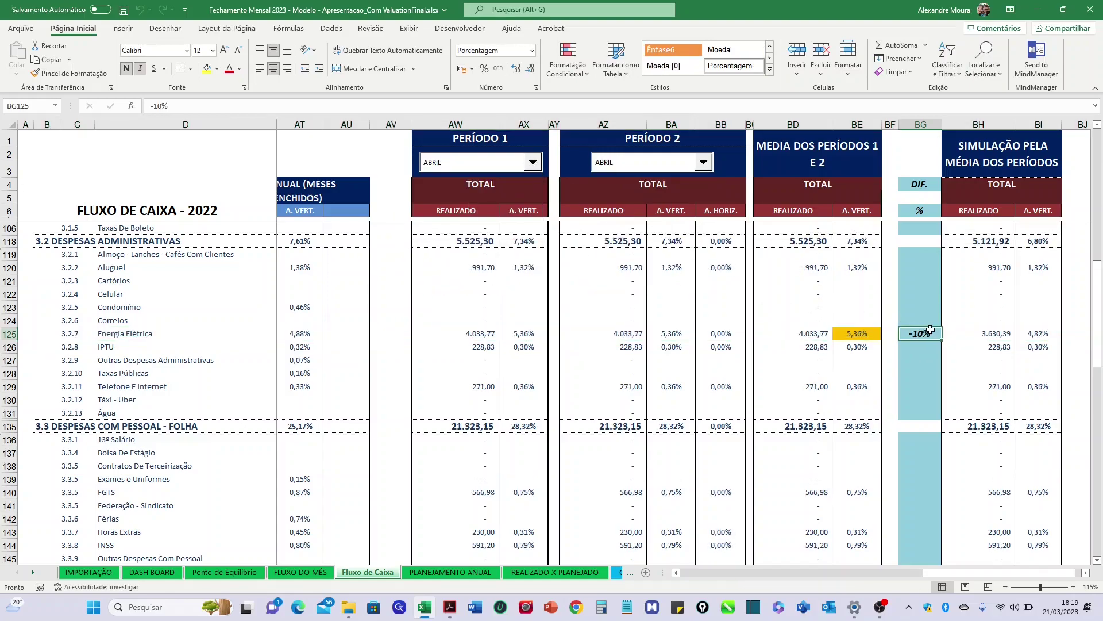
{"action": "key", "text": "Delete"}
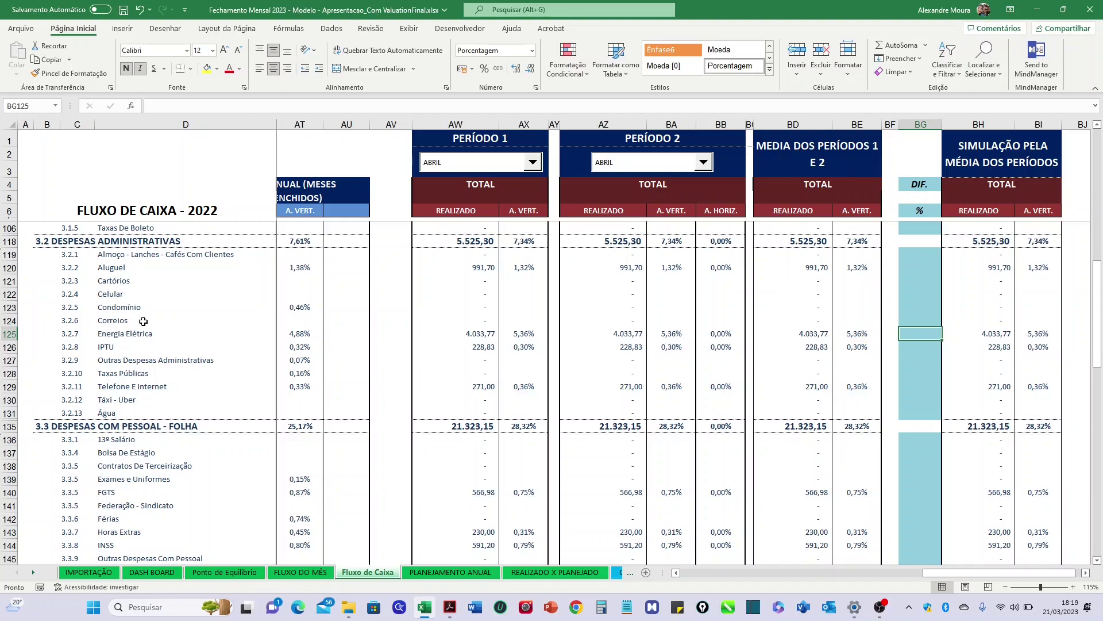
{"action": "left_click", "coordinate": [5, 333]}
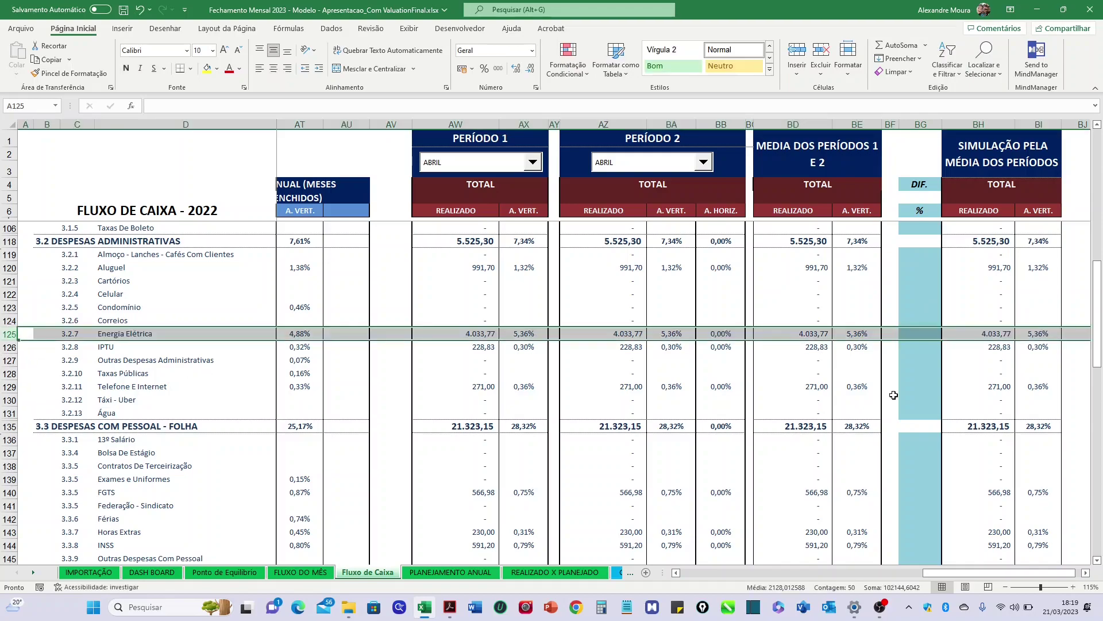
{"action": "left_click", "coordinate": [922, 334]}
{"action": "type", "text": "-10"}
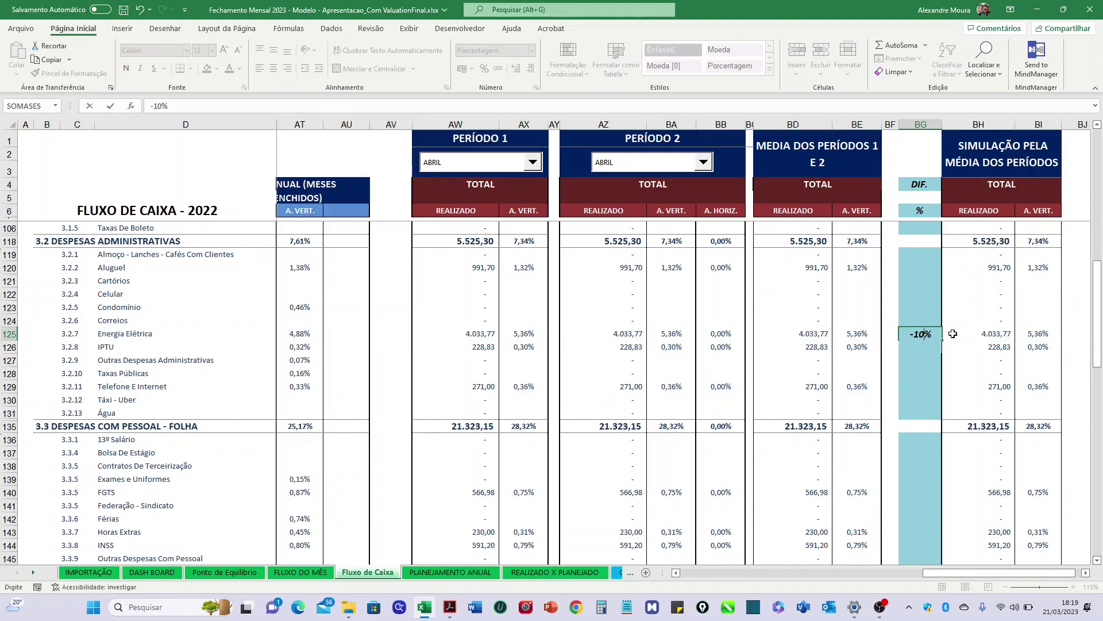
{"action": "key", "text": "Return"}
- Inspect the DIF. % cell of 2.2.2 CMV under 2.2 Custos com Produtos and highlight the CMV row
{"action": "scroll", "coordinate": [934, 325], "scroll_direction": "up", "scroll_amount": 5}
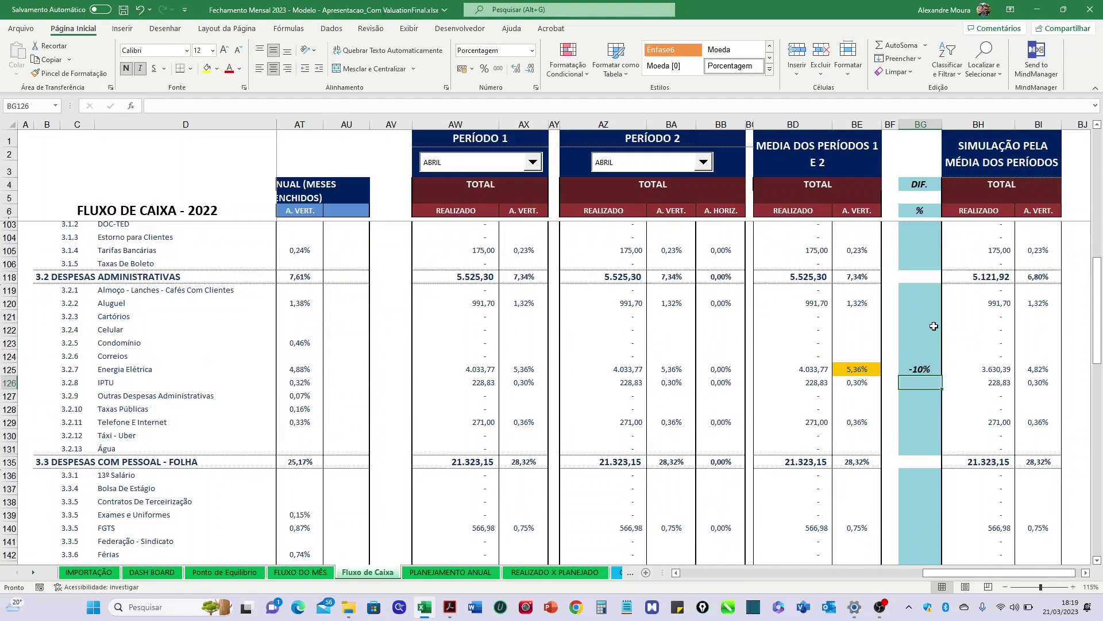
{"action": "scroll", "coordinate": [934, 326], "scroll_direction": "up", "scroll_amount": 6}
{"action": "left_click", "coordinate": [922, 389]}
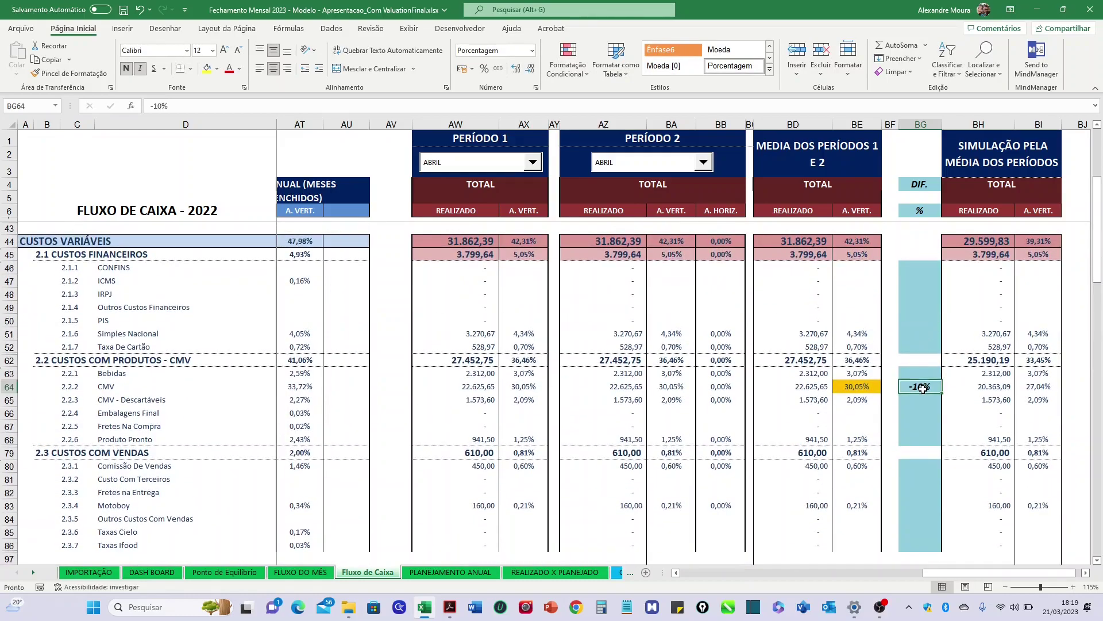
{"action": "left_click", "coordinate": [18, 405]}
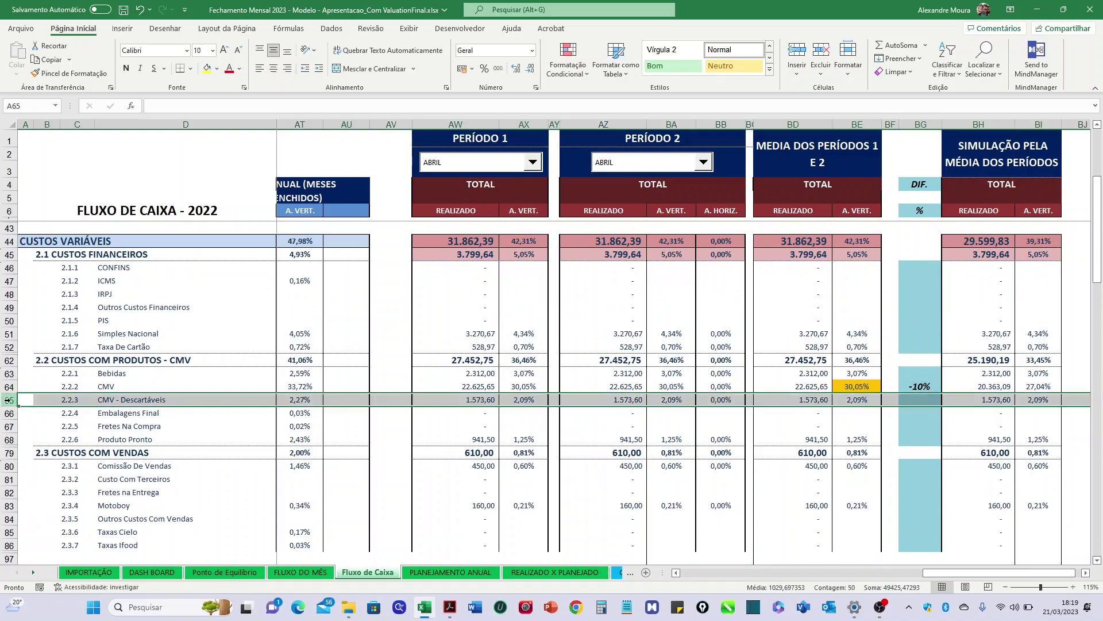
{"action": "left_click", "coordinate": [9, 386]}
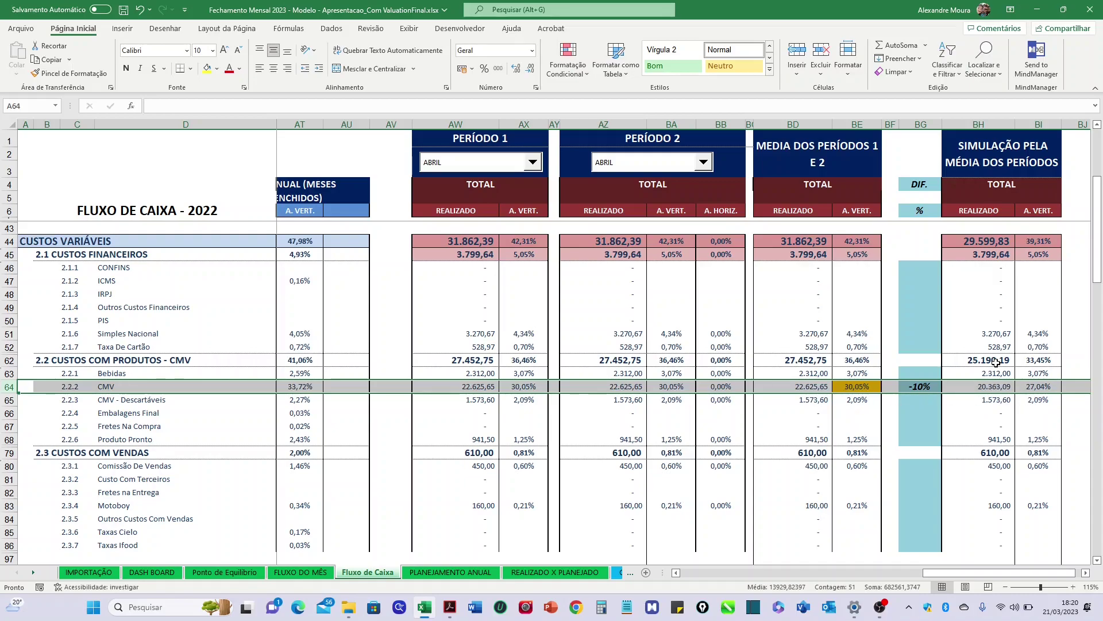
- Review the simulation through the contribution margin and fixed expenses, and compare RESULTADO LÍQUIDO in the period average and simulation columns
{"action": "scroll", "coordinate": [929, 380], "scroll_direction": "down", "scroll_amount": 3}
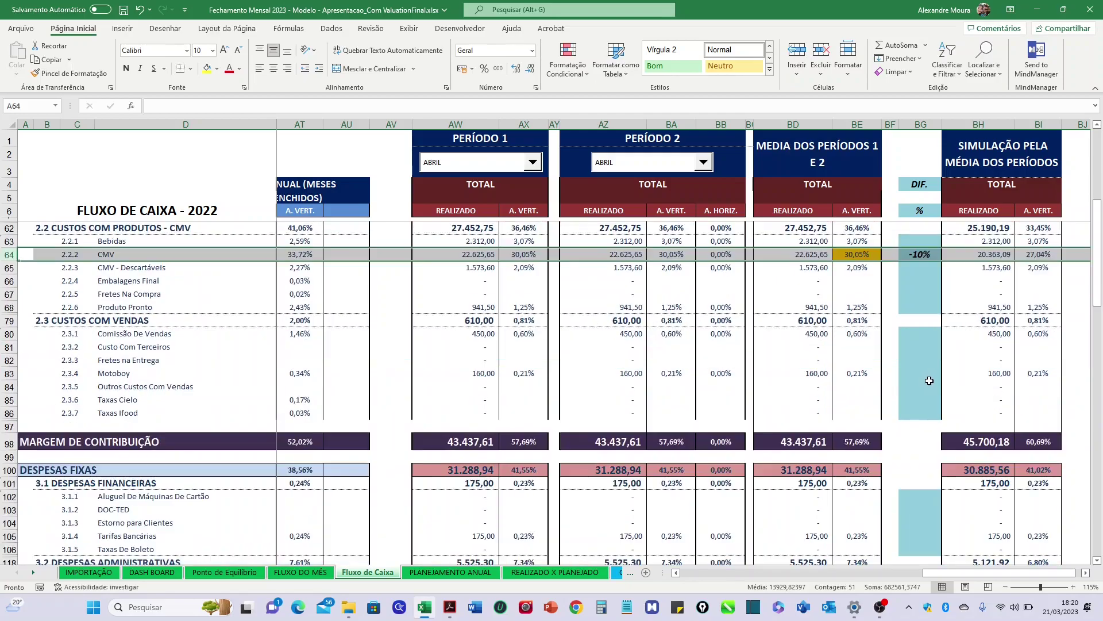
{"action": "scroll", "coordinate": [957, 368], "scroll_direction": "down", "scroll_amount": 1}
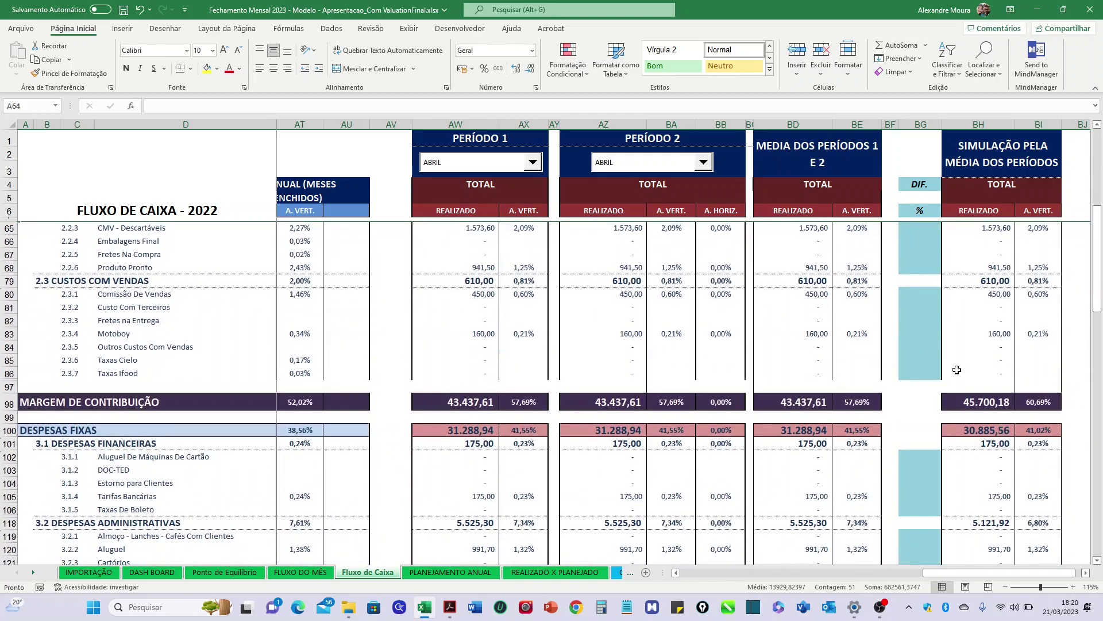
{"action": "scroll", "coordinate": [956, 370], "scroll_direction": "up", "scroll_amount": 1}
{"action": "scroll", "coordinate": [956, 369], "scroll_direction": "up", "scroll_amount": 1}
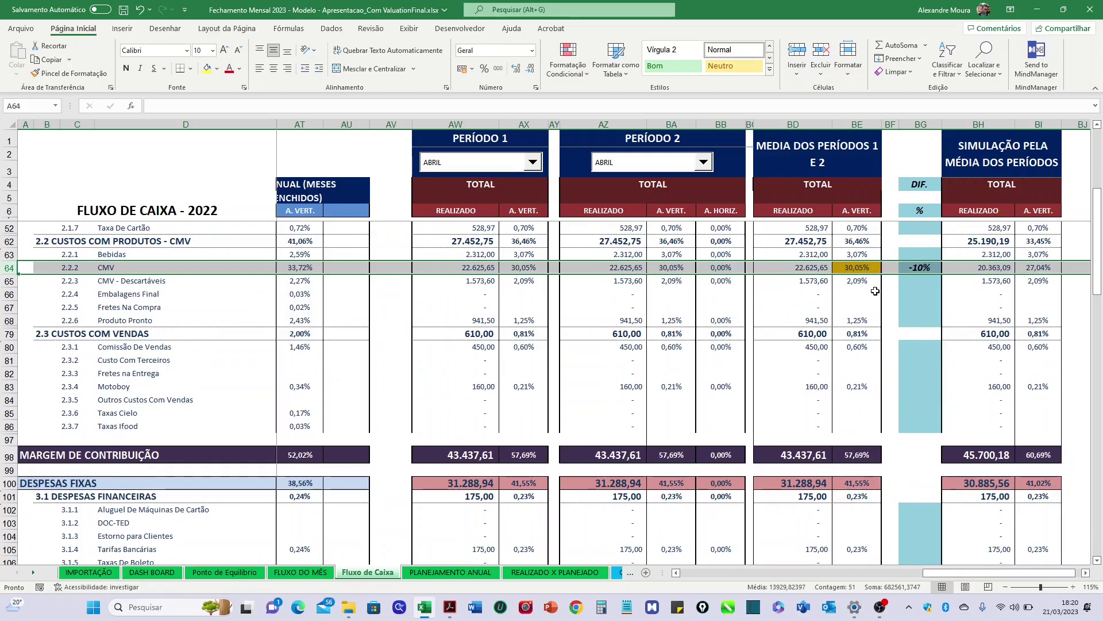
{"action": "scroll", "coordinate": [917, 322], "scroll_direction": "down", "scroll_amount": 6}
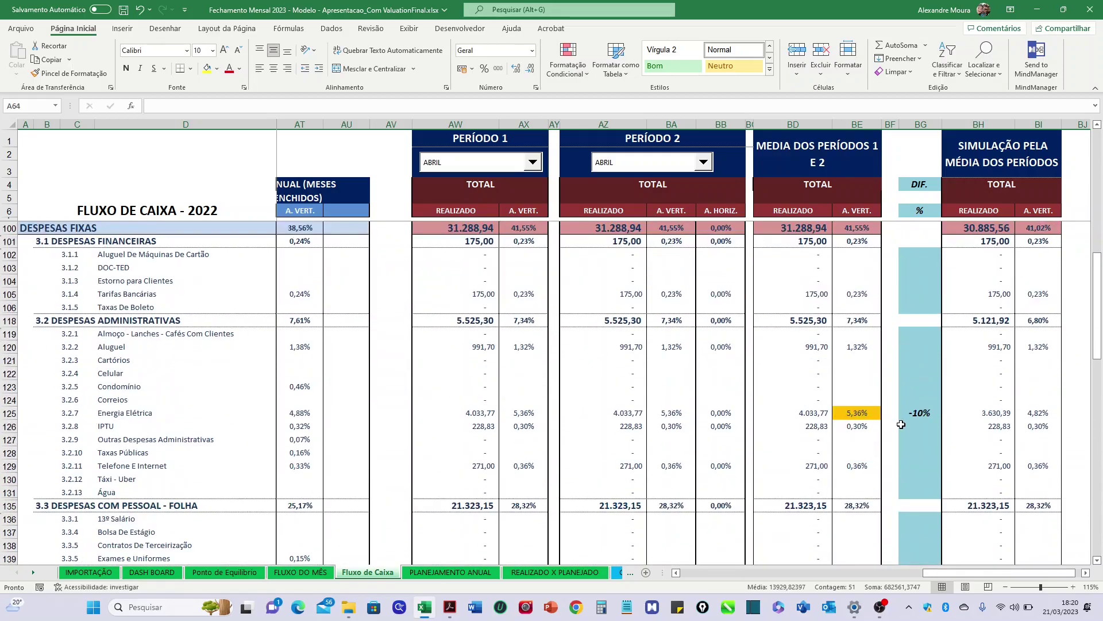
{"action": "scroll", "coordinate": [899, 421], "scroll_direction": "down", "scroll_amount": 11}
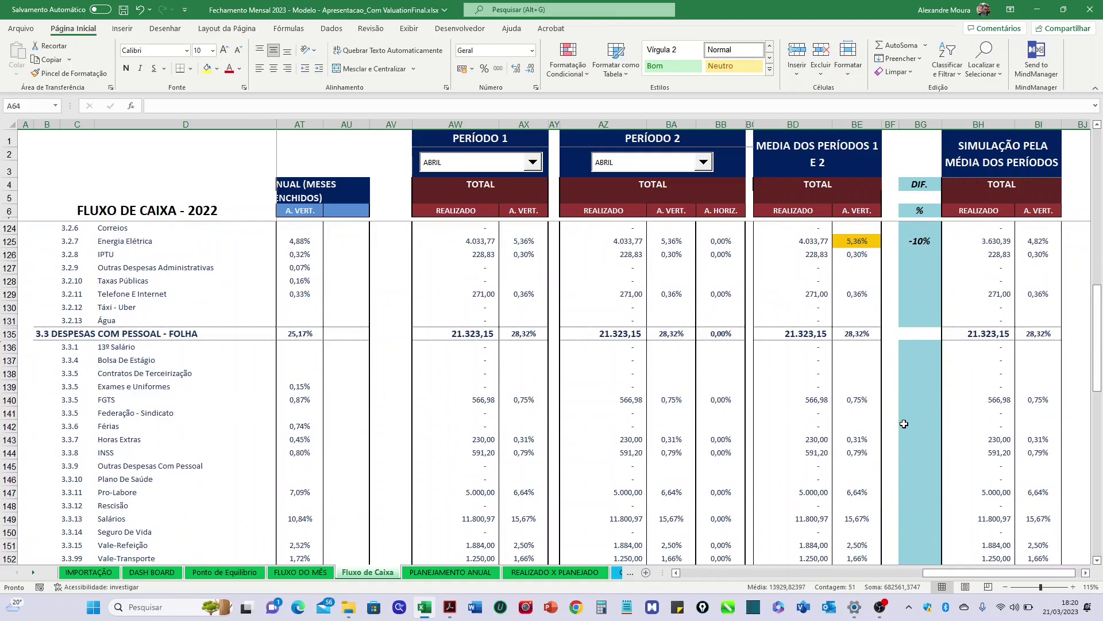
{"action": "scroll", "coordinate": [904, 426], "scroll_direction": "down", "scroll_amount": 12}
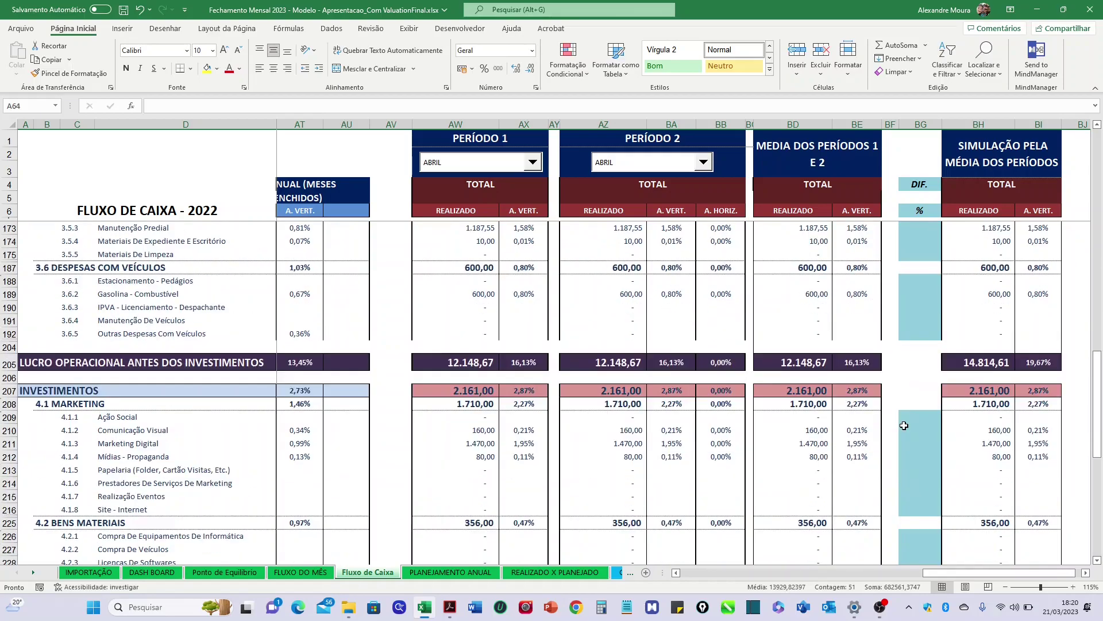
{"action": "scroll", "coordinate": [904, 425], "scroll_direction": "down", "scroll_amount": 8}
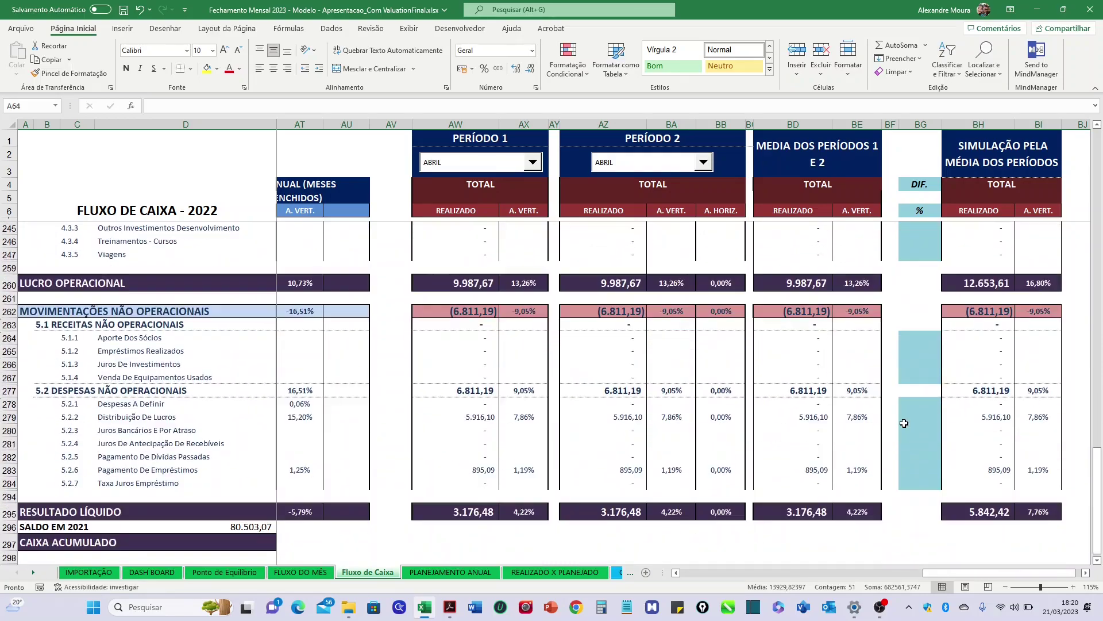
{"action": "left_click", "coordinate": [806, 431]}
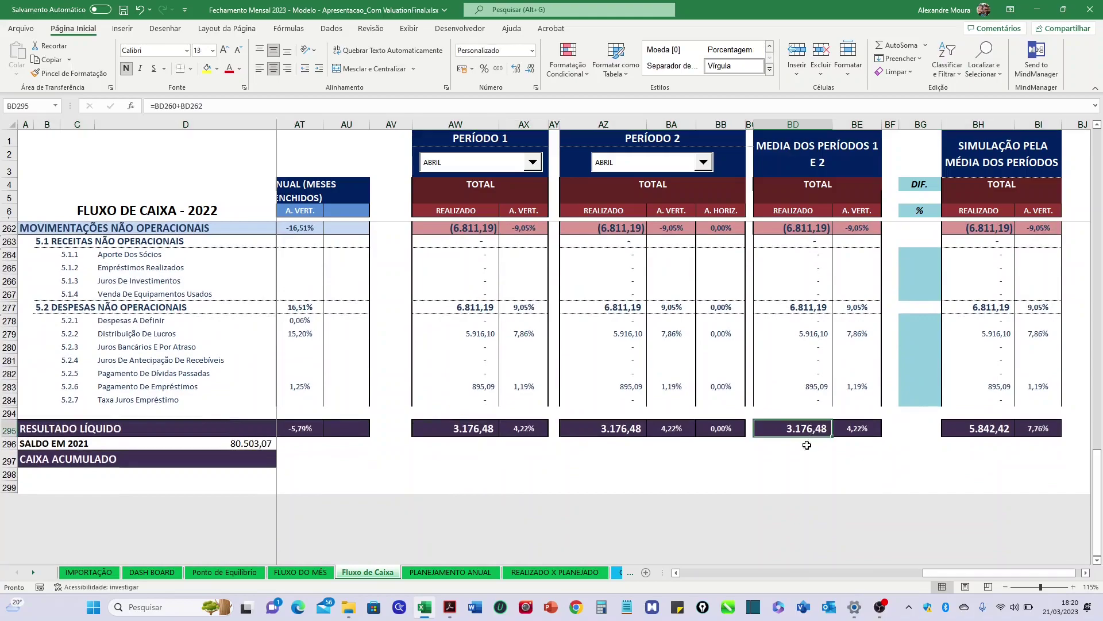
{"action": "left_click", "coordinate": [986, 435]}
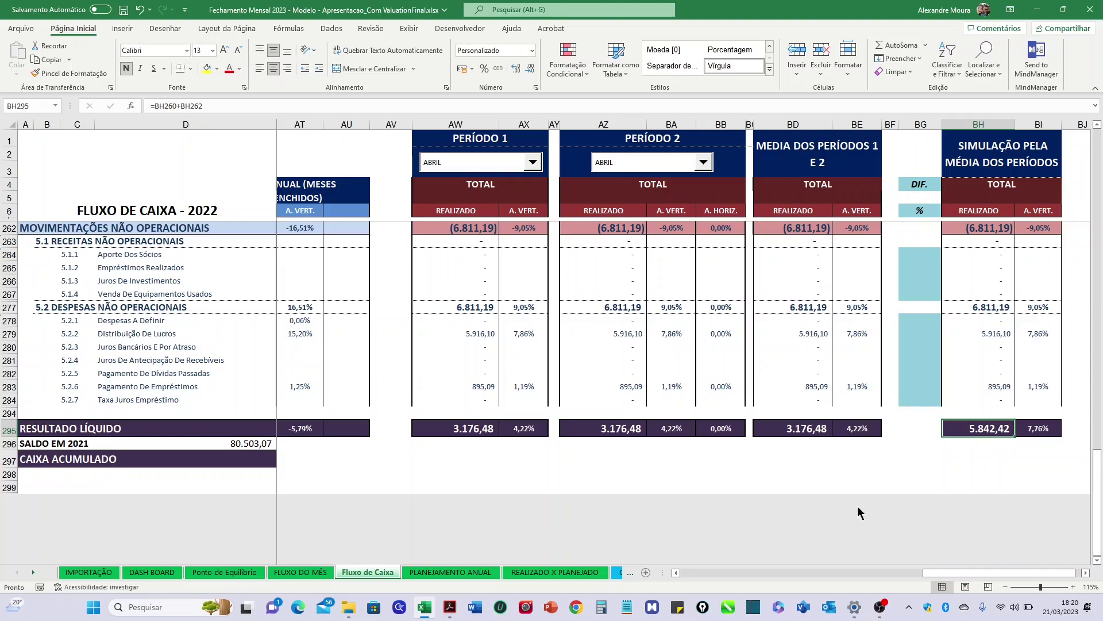
- Inspect the Juros De Investimentos, Aporte Dos Sócios, Venda De Equipamentos Usados and Distribuição De Lucros entries under Movimentações Não Operacionais
{"action": "left_click", "coordinate": [133, 281]}
{"action": "left_click", "coordinate": [131, 260]}
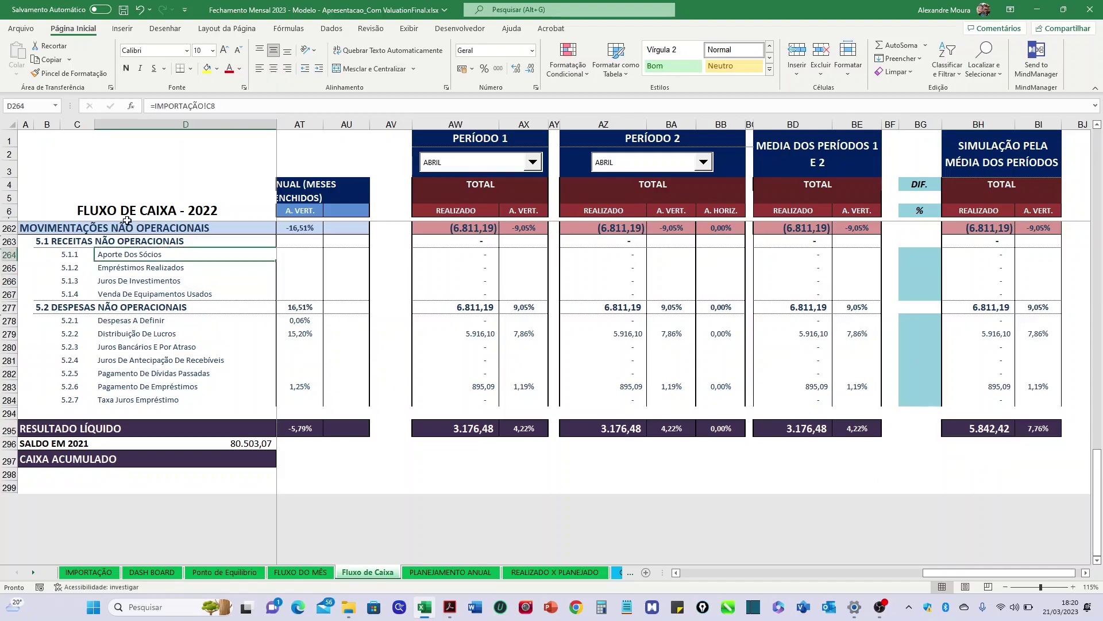
{"action": "left_click", "coordinate": [128, 294]}
{"action": "left_click", "coordinate": [132, 331]}
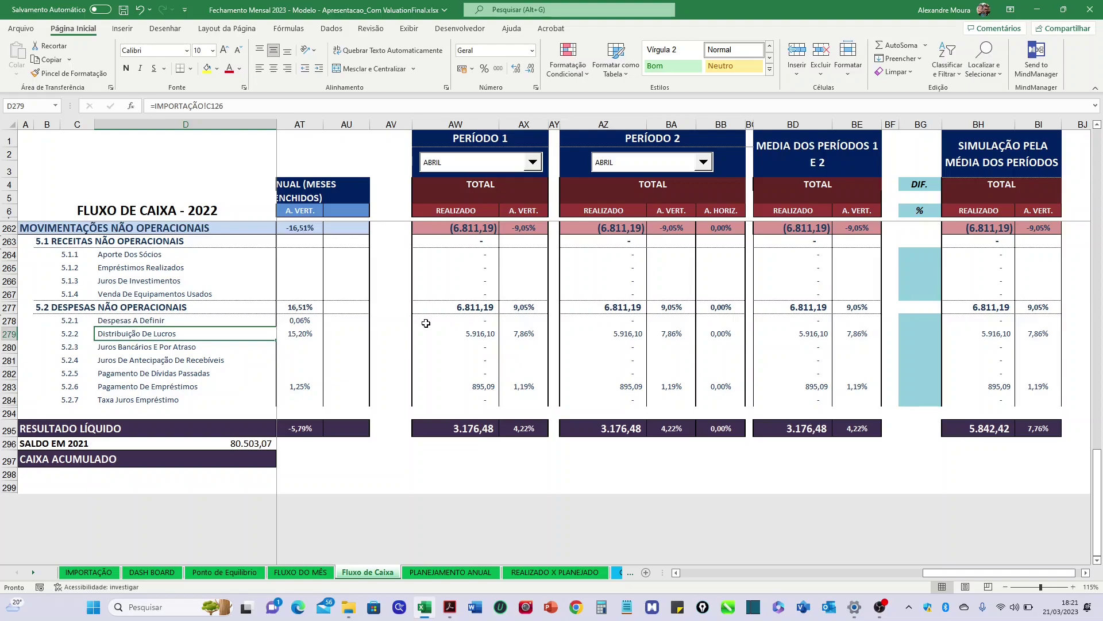
- View the PLANEJAMENTO ANUAL and REALIZADO X PLANEJADO sheets briefly, ending on the Ponto de Equilibrio sheet
{"action": "left_click", "coordinate": [463, 577]}
{"action": "left_click", "coordinate": [528, 575]}
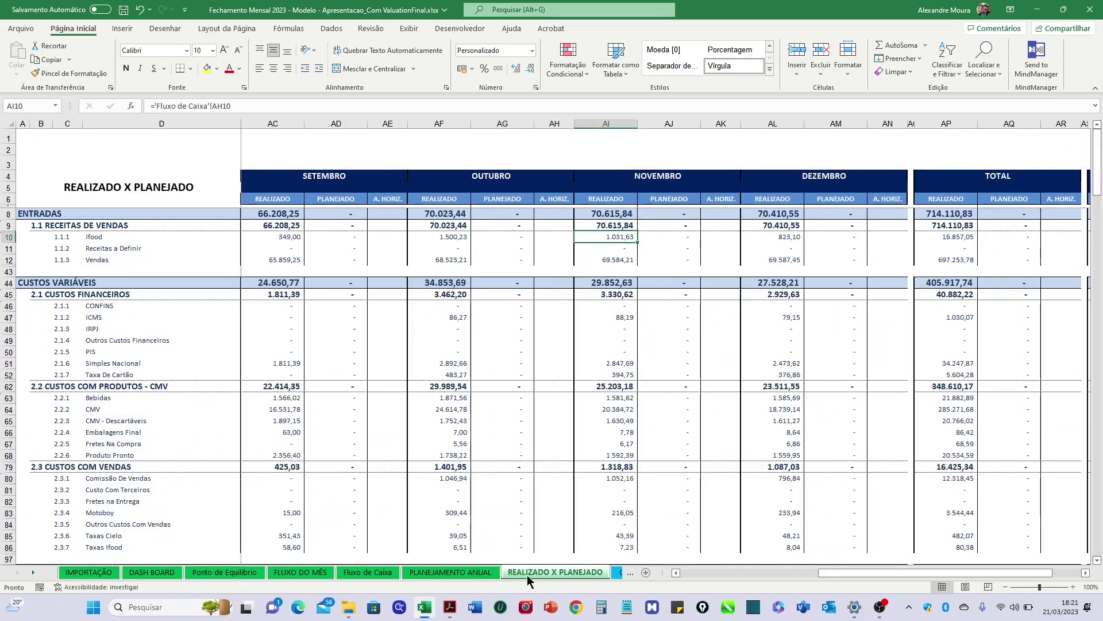
{"action": "left_click", "coordinate": [224, 571]}
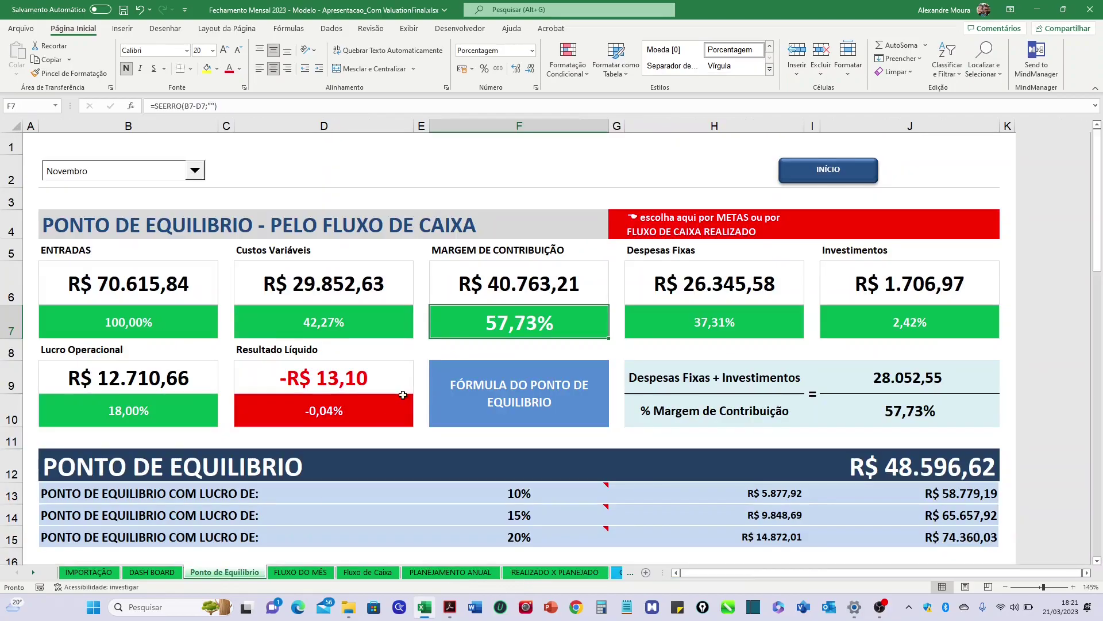
- Inspect the 10%, 15% and 20% profit percentages in the PONTO DE EQUILIBRIO COM LUCRO DE rows
{"action": "scroll", "coordinate": [759, 316], "scroll_direction": "down", "scroll_amount": 1}
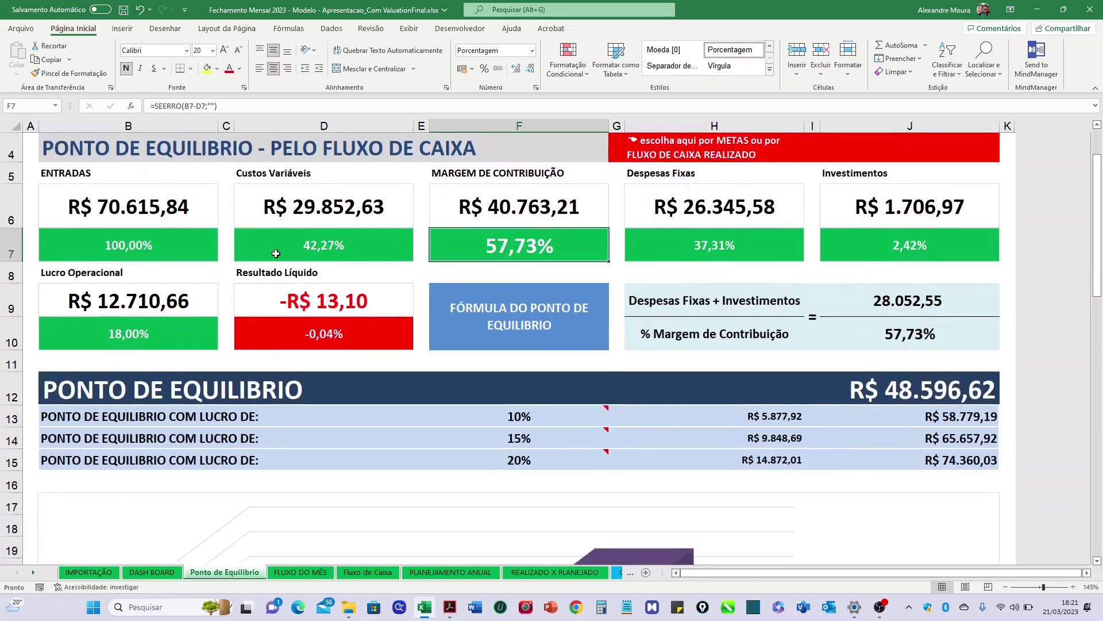
{"action": "scroll", "coordinate": [402, 333], "scroll_direction": "down", "scroll_amount": 1}
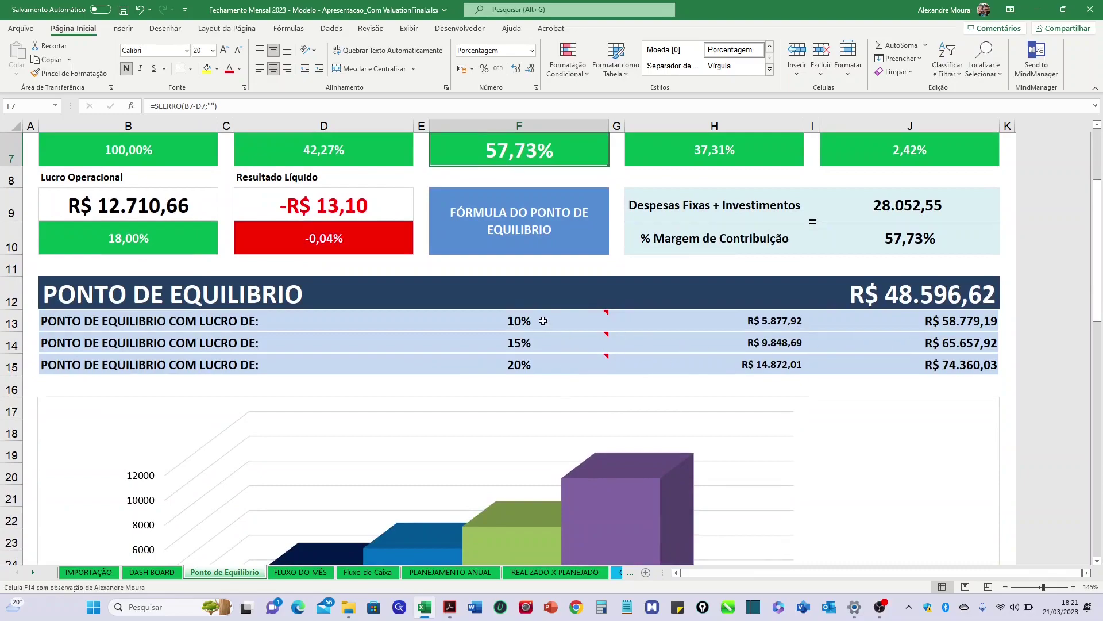
{"action": "left_click_drag", "start_coordinate": [520, 321], "coordinate": [518, 363]}
{"action": "left_click", "coordinate": [521, 323]}
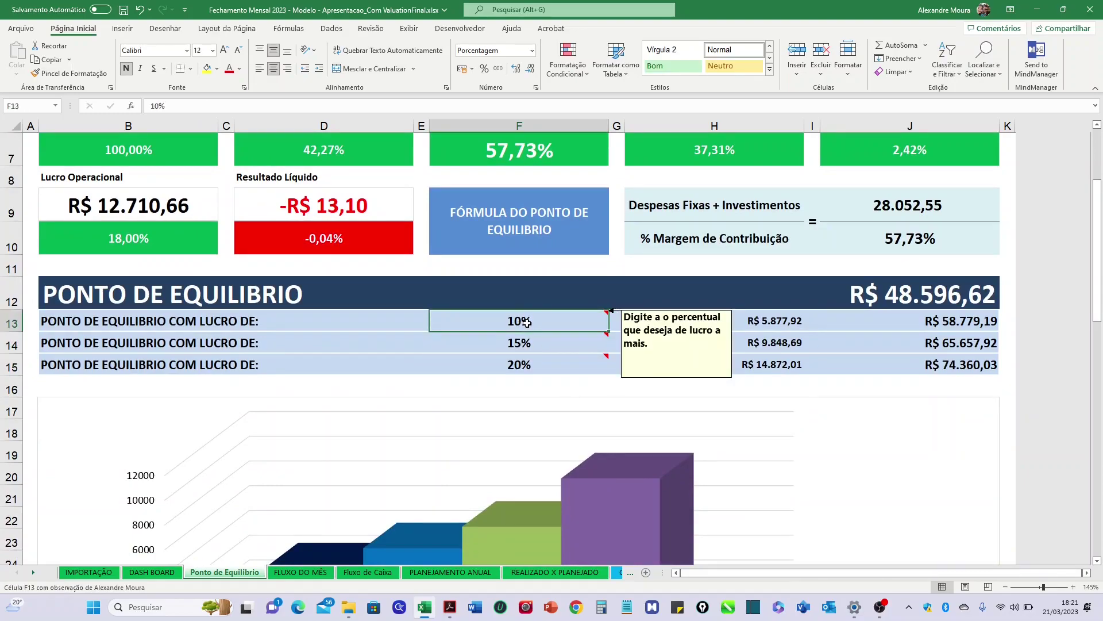
{"action": "left_click", "coordinate": [560, 345]}
{"action": "left_click", "coordinate": [557, 368]}
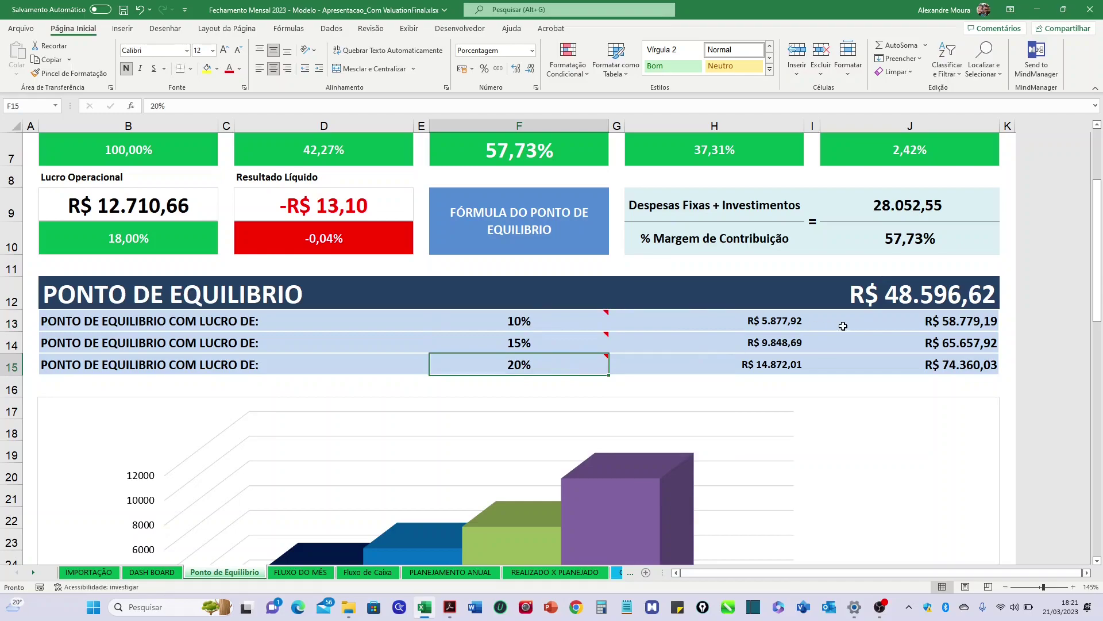
{"action": "scroll", "coordinate": [842, 325], "scroll_direction": "up", "scroll_amount": 2}
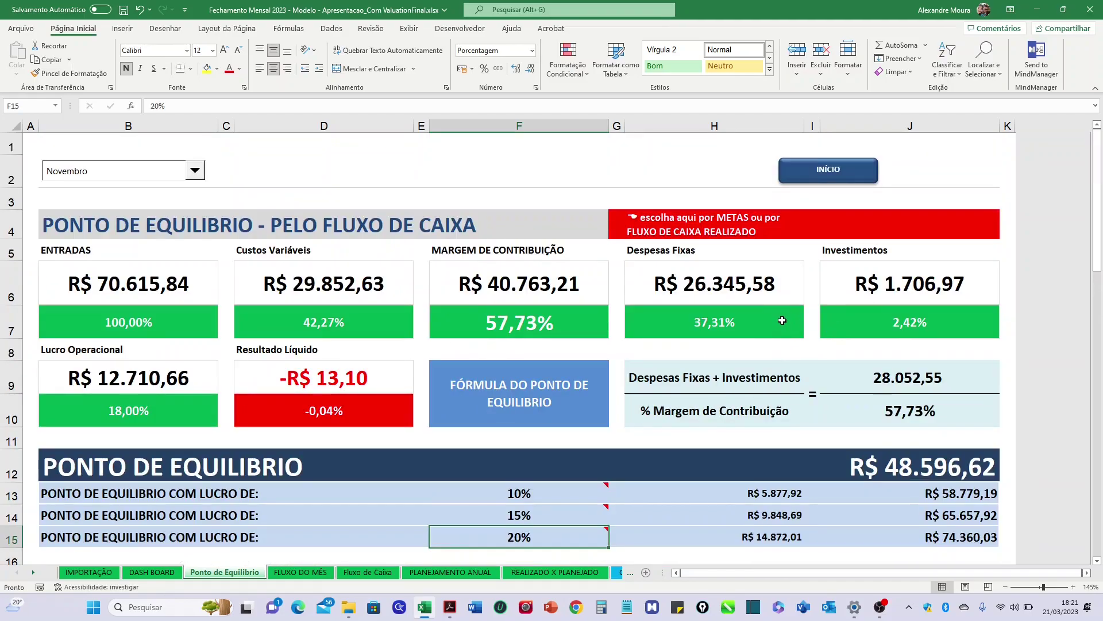